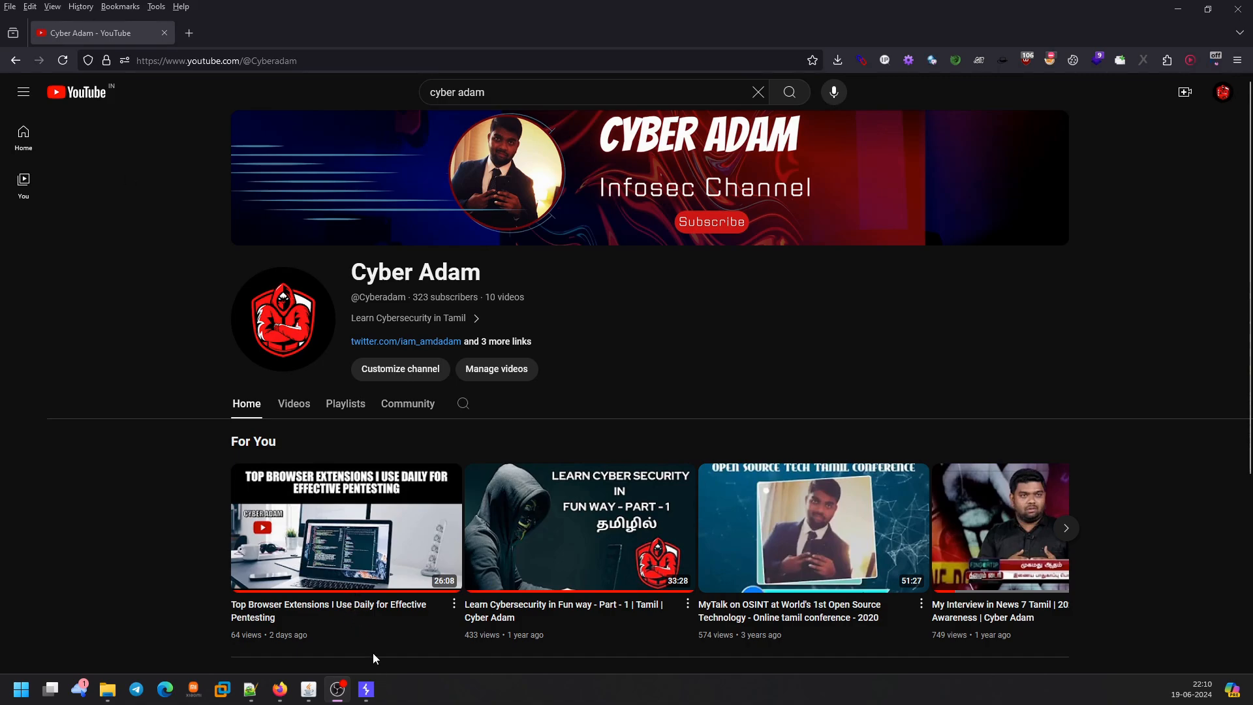
Switch to Burp Suite and open the Error Message Checks extension's entry in the BApp Store.
left_click(366, 689)
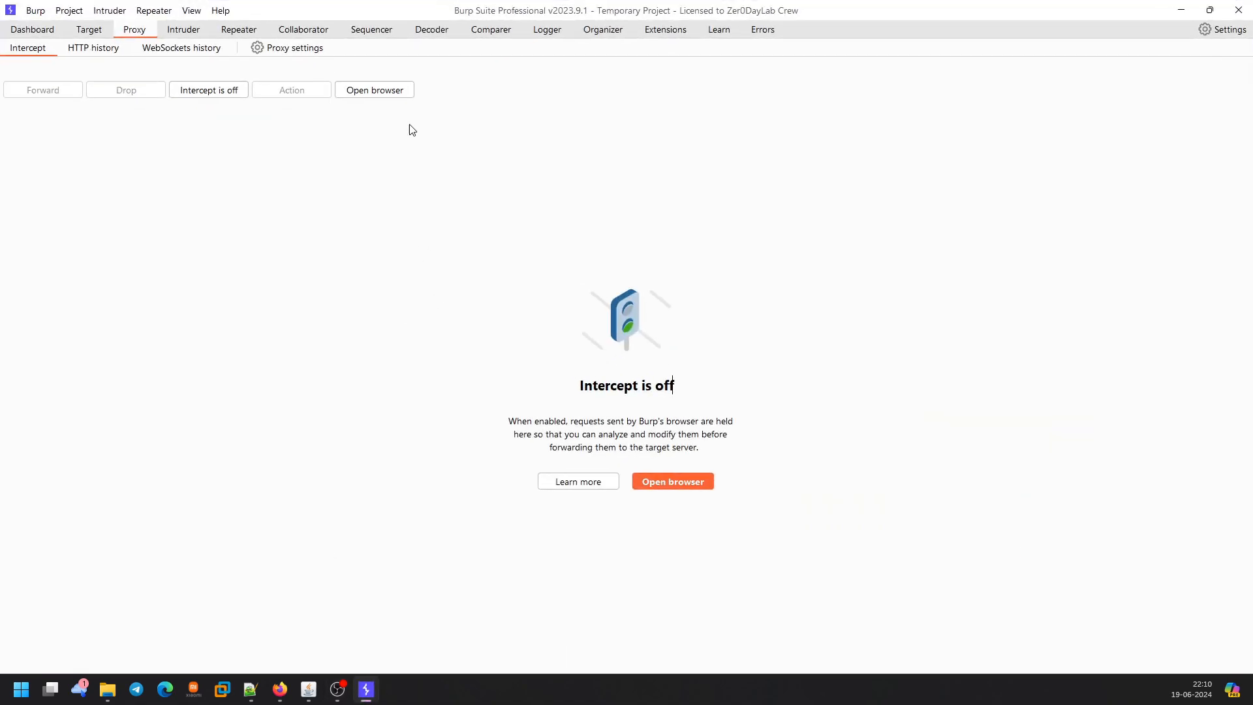
left_click(660, 30)
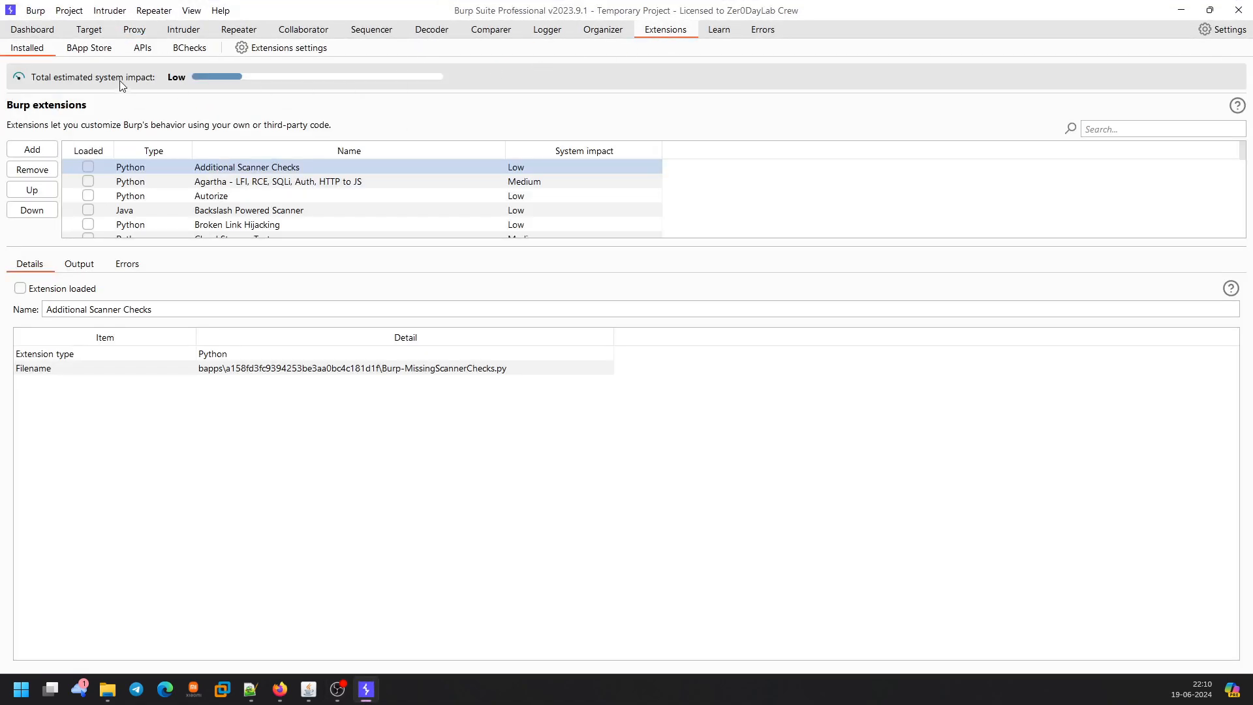
left_click(90, 49)
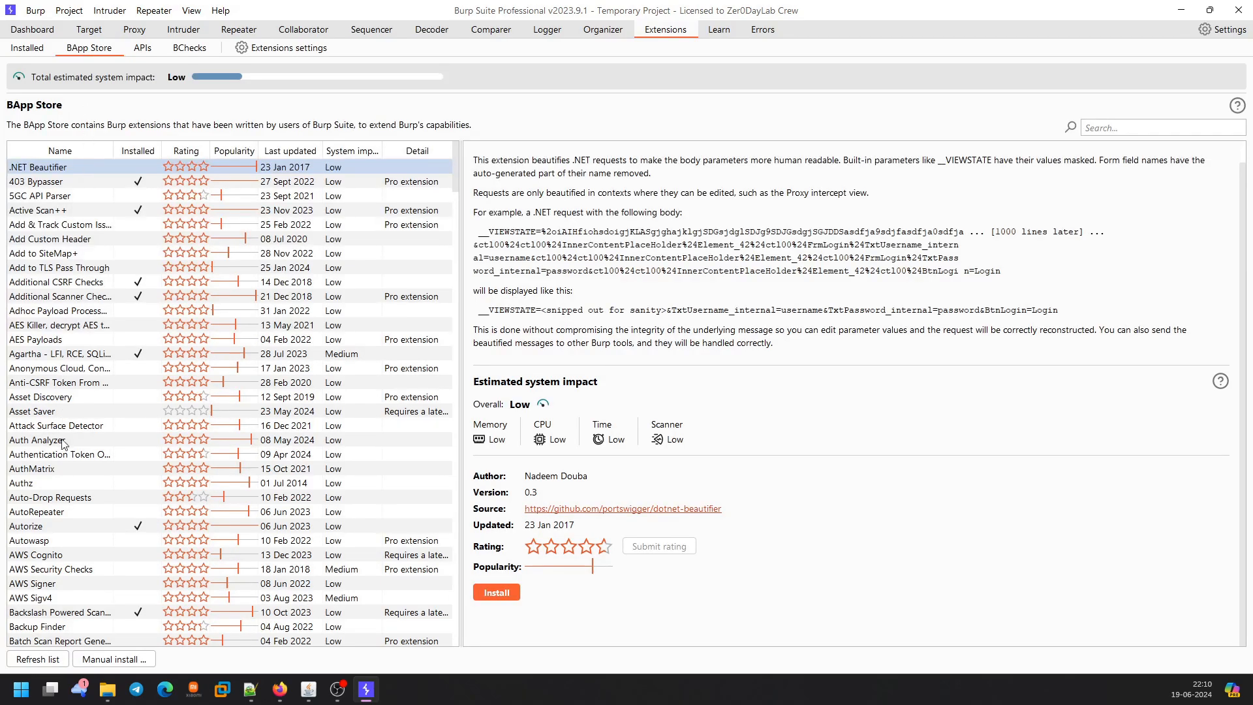
scroll(64, 444, "down", 20)
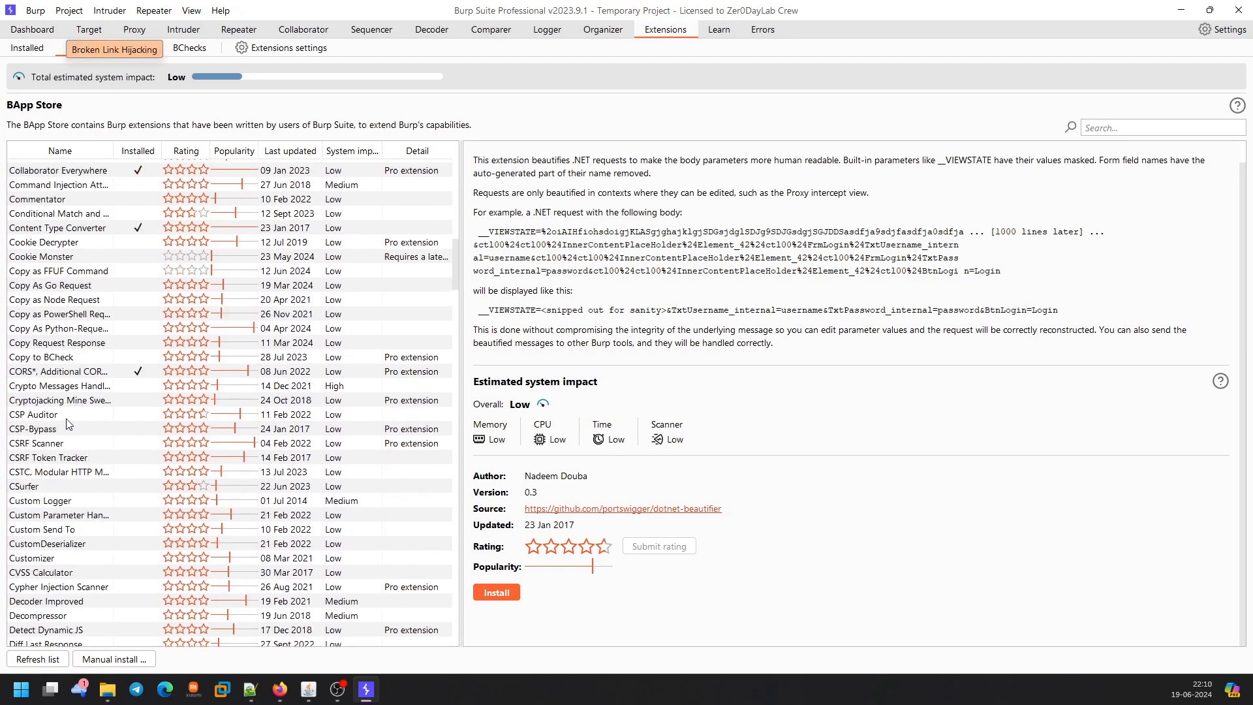
scroll(68, 425, "down", 8)
left_click(191, 428)
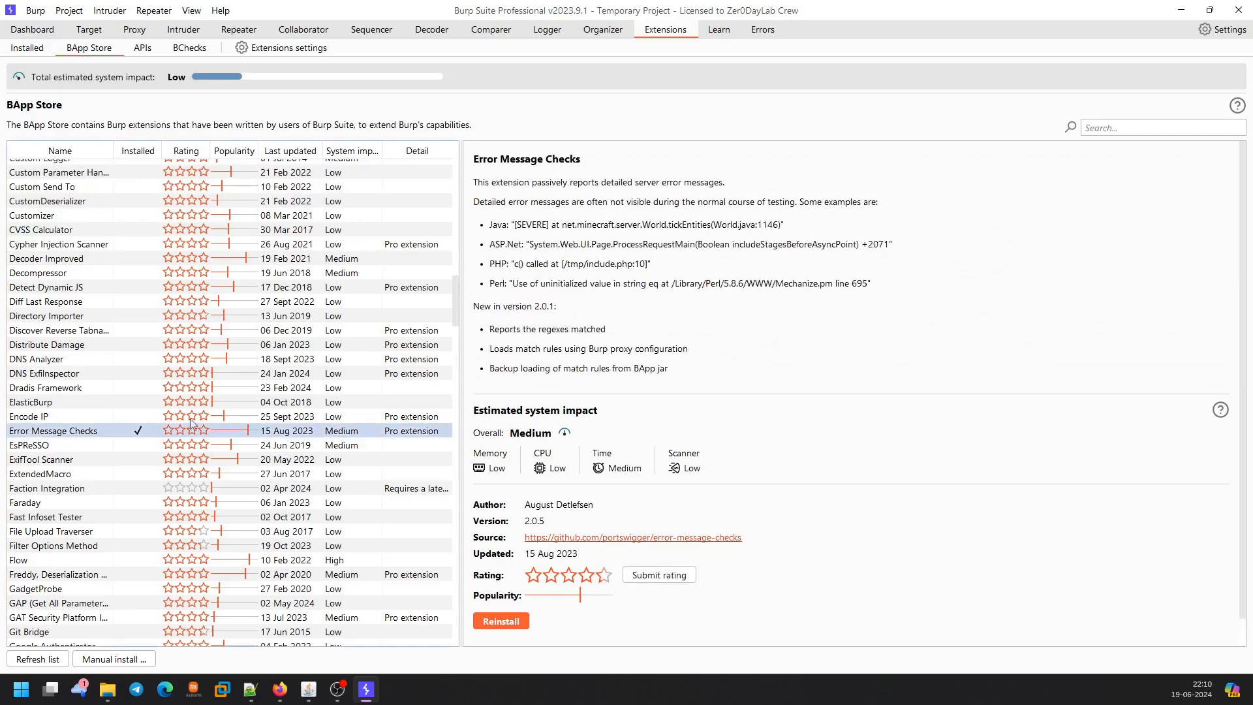
Read the Error Message Checks description, including the example server errors and the version 2.0.1 changes.
left_click_drag(494, 187, 707, 364)
left_click(706, 364)
left_click_drag(490, 224, 875, 300)
left_click(881, 304)
left_click_drag(483, 228, 892, 287)
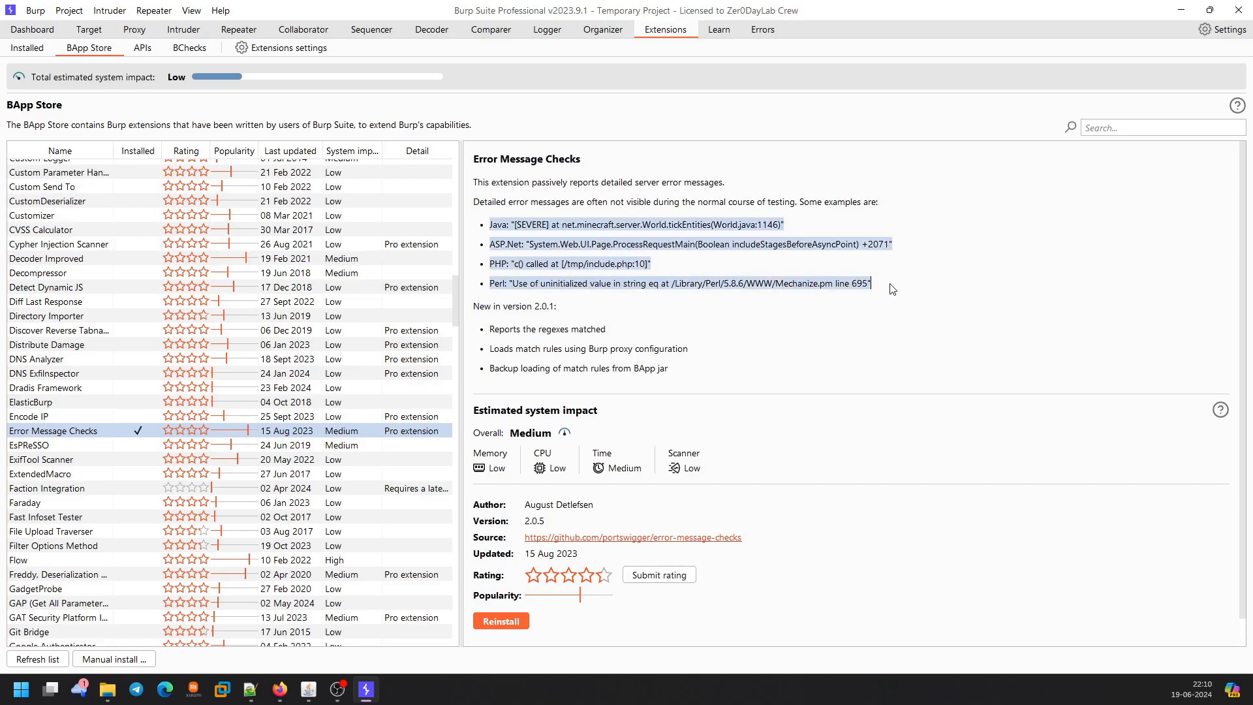
left_click(893, 287)
mouse_move(486, 227)
left_mouse_down()
mouse_move(877, 292)
mouse_move(490, 219)
left_mouse_up()
left_click(878, 291)
left_click(763, 288)
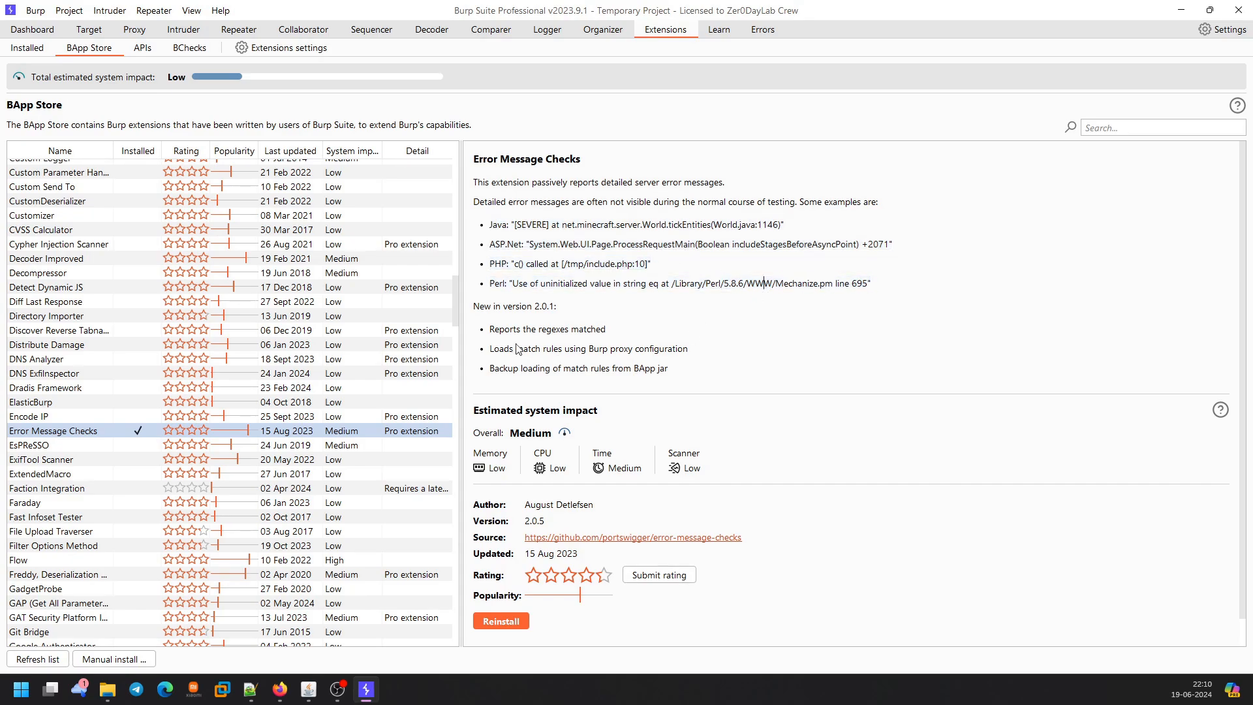
left_click_drag(484, 321, 670, 371)
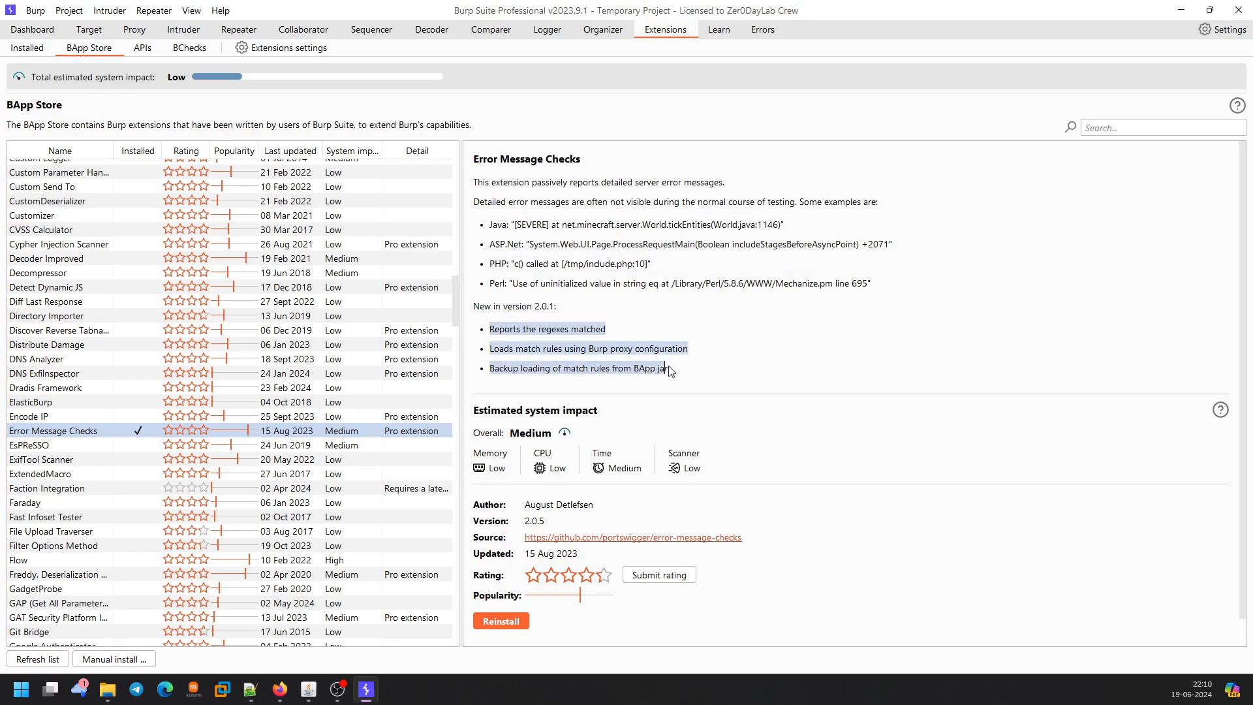
left_click(716, 382)
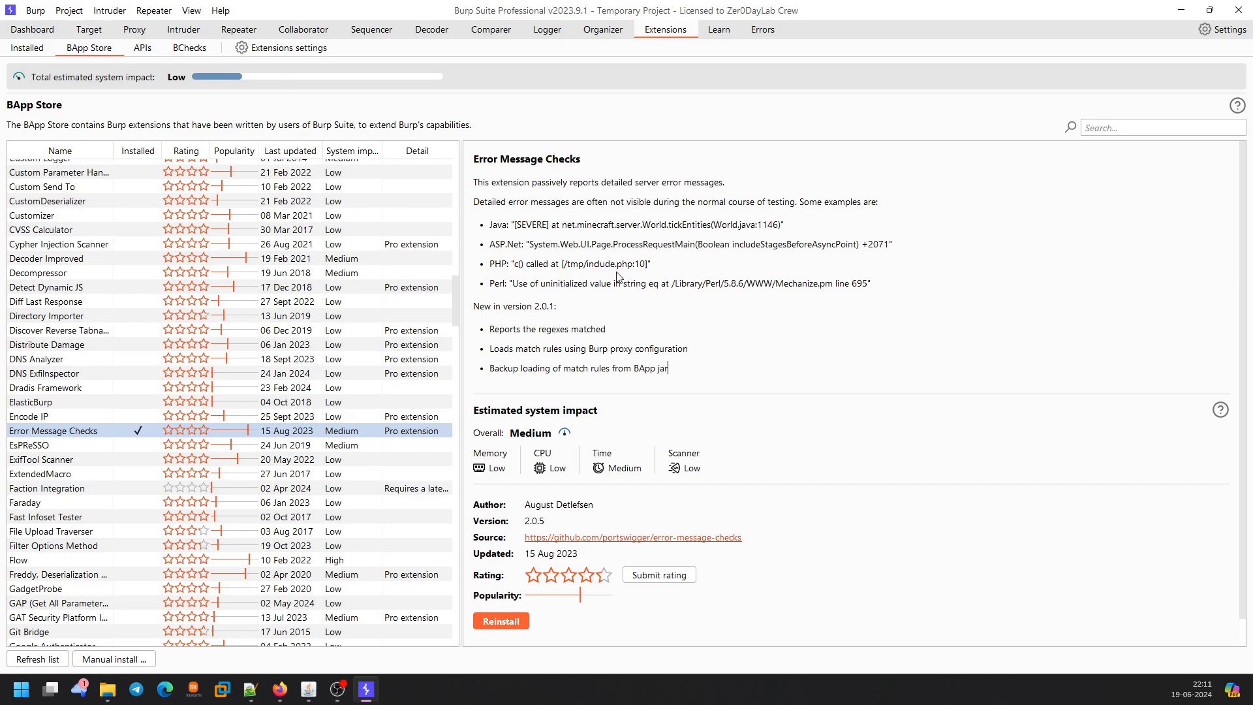
Examine the Active Scan++ description in the BApp Store, especially its note on passive-scanner issues and Error Message Checks.
left_click_drag(453, 307, 470, 193)
scroll(281, 257, "up", 1)
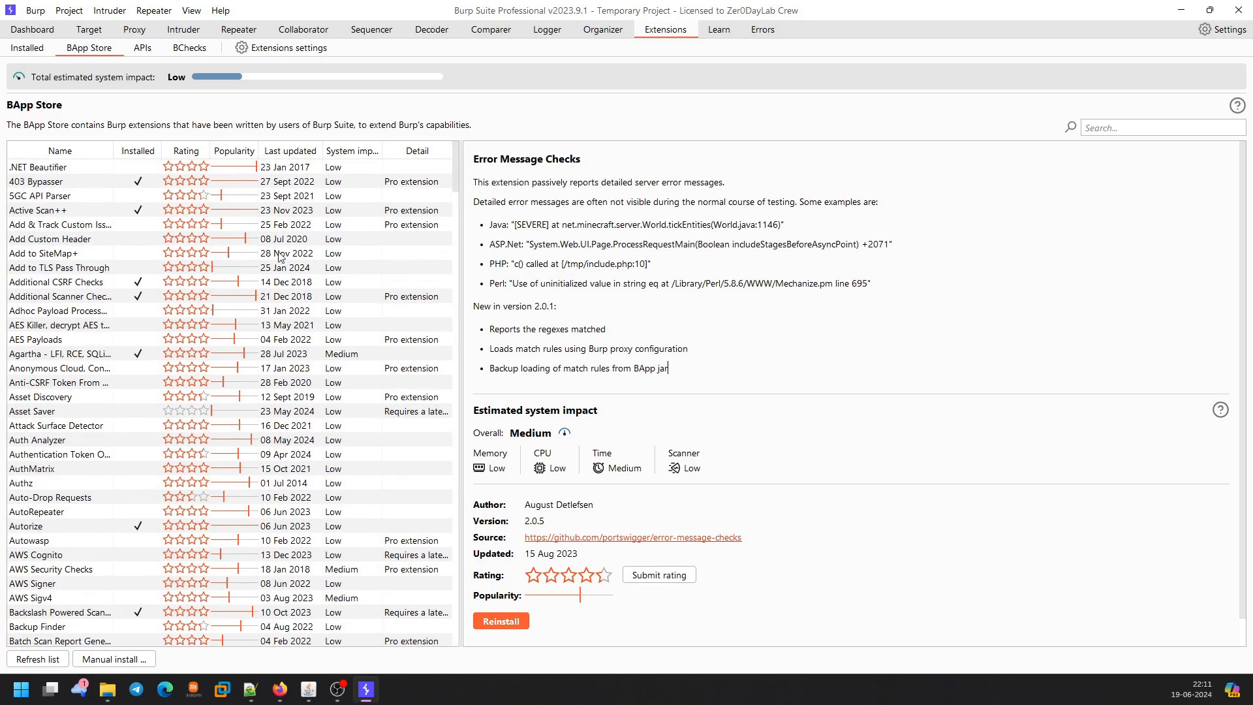
left_click(74, 210)
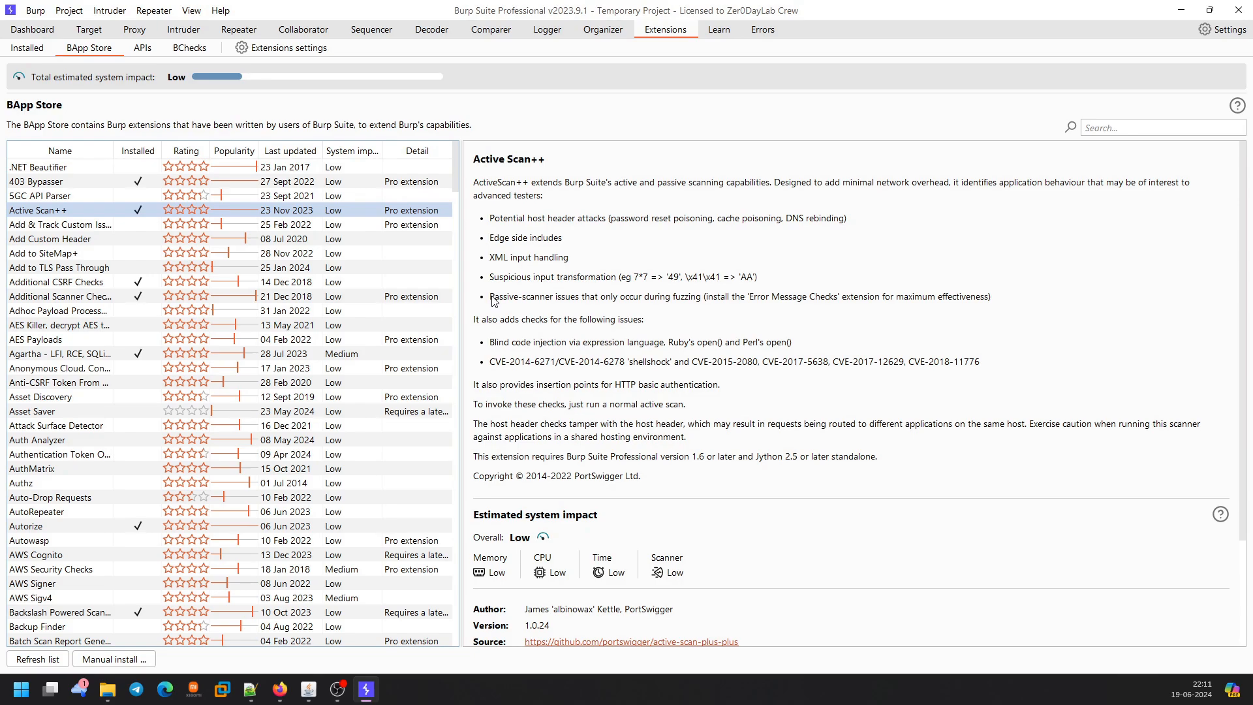
left_click_drag(490, 297, 1027, 310)
left_click(807, 319)
left_click(958, 363)
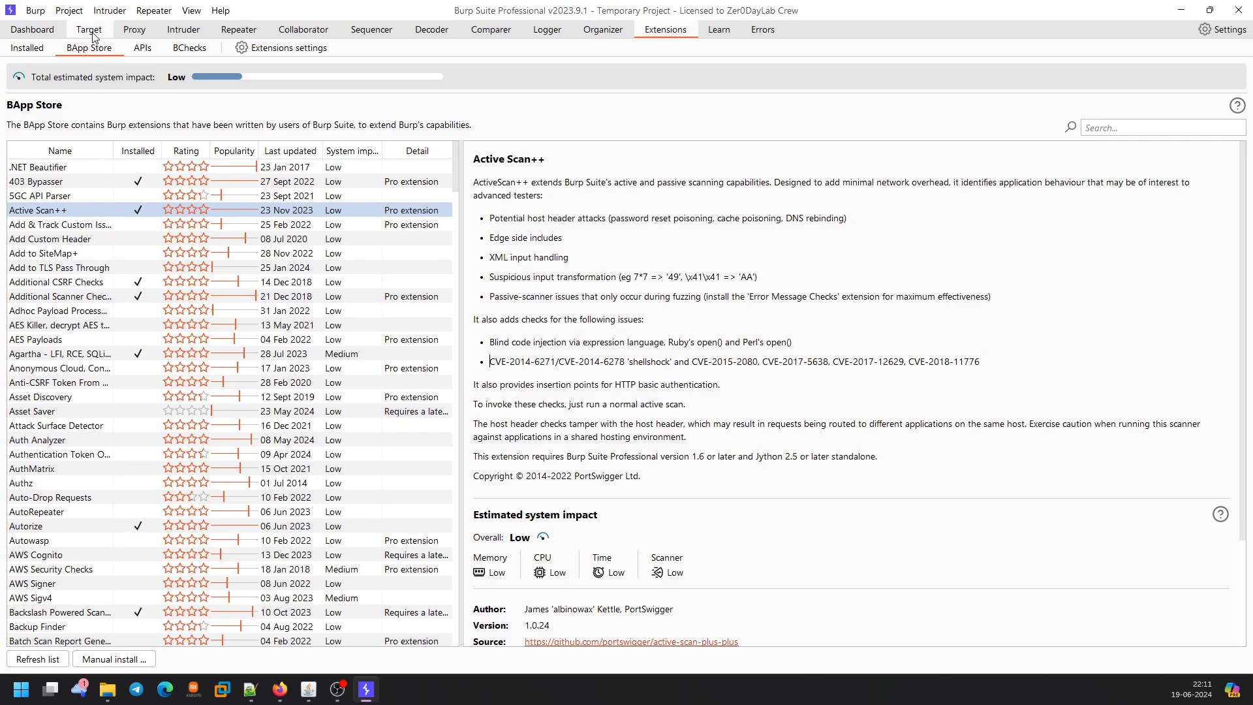
Check whether Error Message Checks is loaded among the installed extensions, and return to the proxy's intercept view.
left_click(40, 51)
scroll(202, 211, "down", 3)
scroll(203, 207, "up", 1)
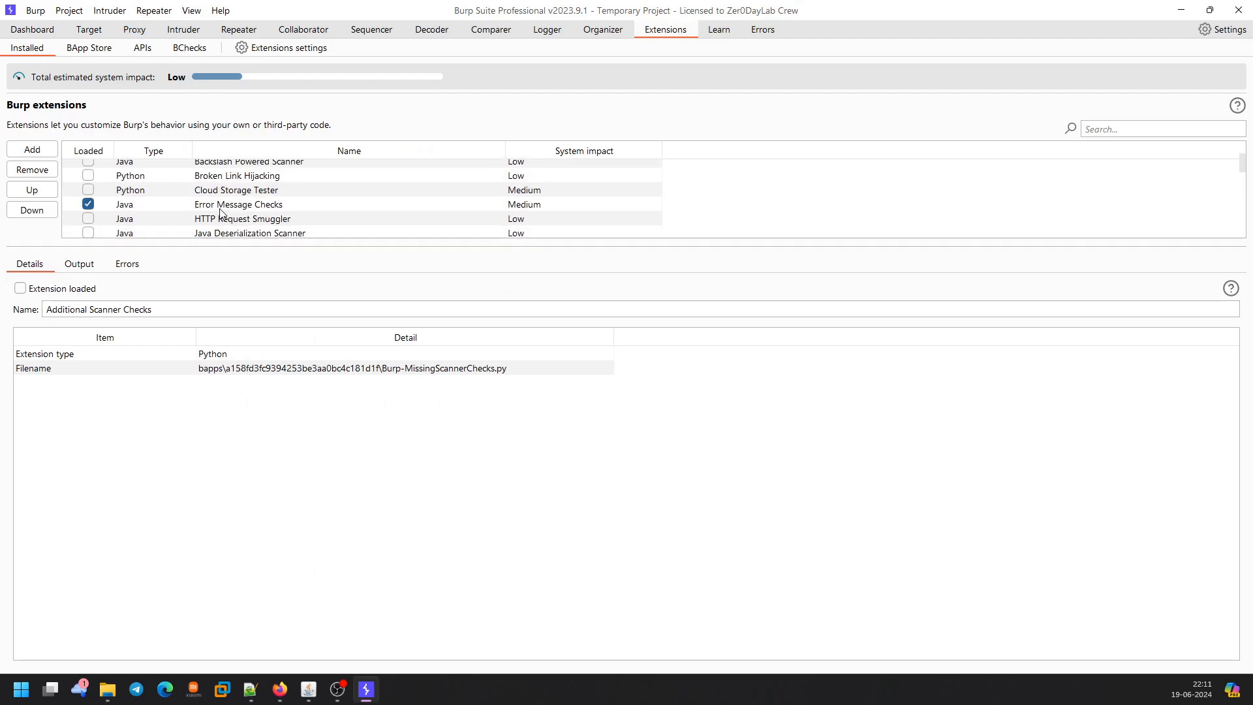
left_click(220, 206)
left_click(134, 30)
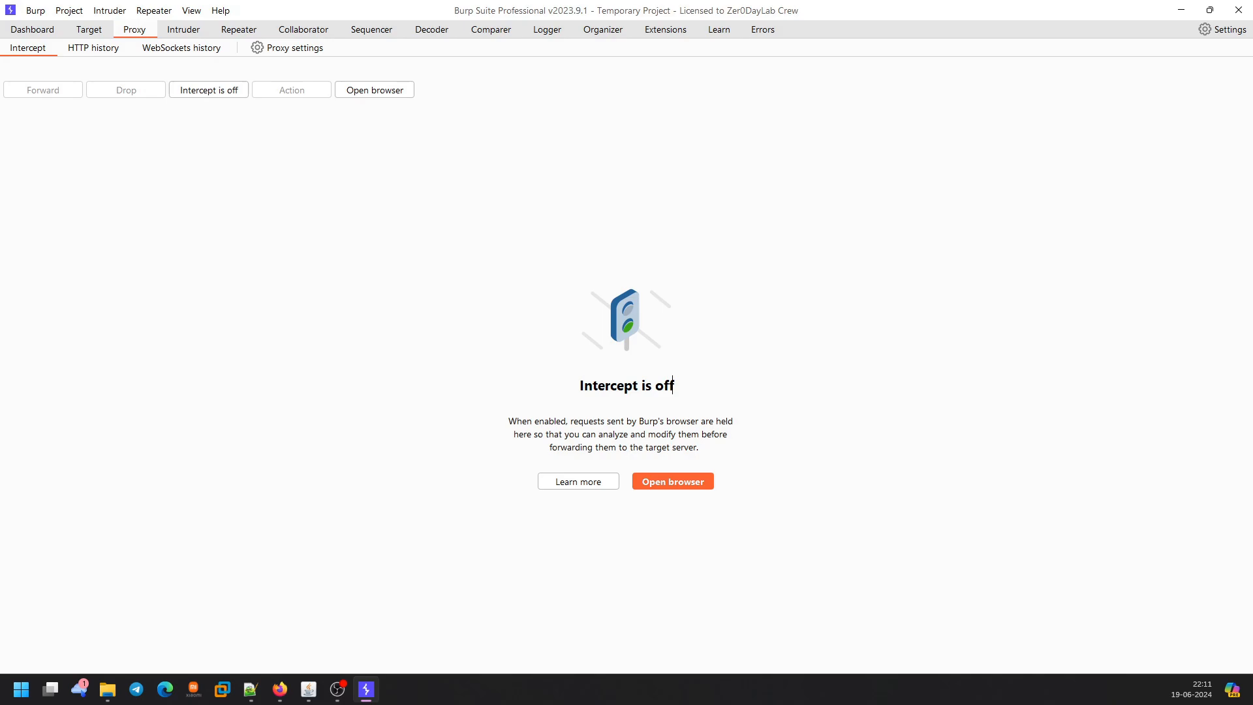
Switch to Firefox, open portswigger.net/web-security/information-disclosure/exploiting/lab-infoleak-in-error-messages in a new tab and read the lab description.
key("alt+Tab")
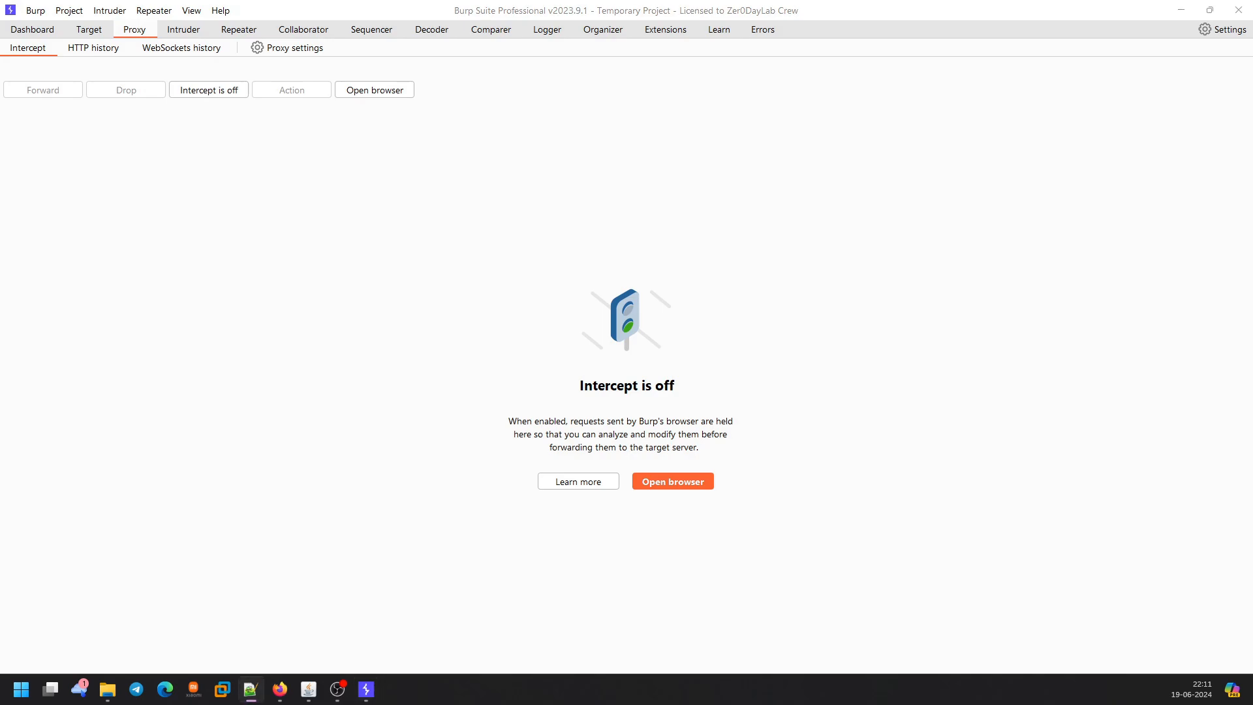
left_click(280, 690)
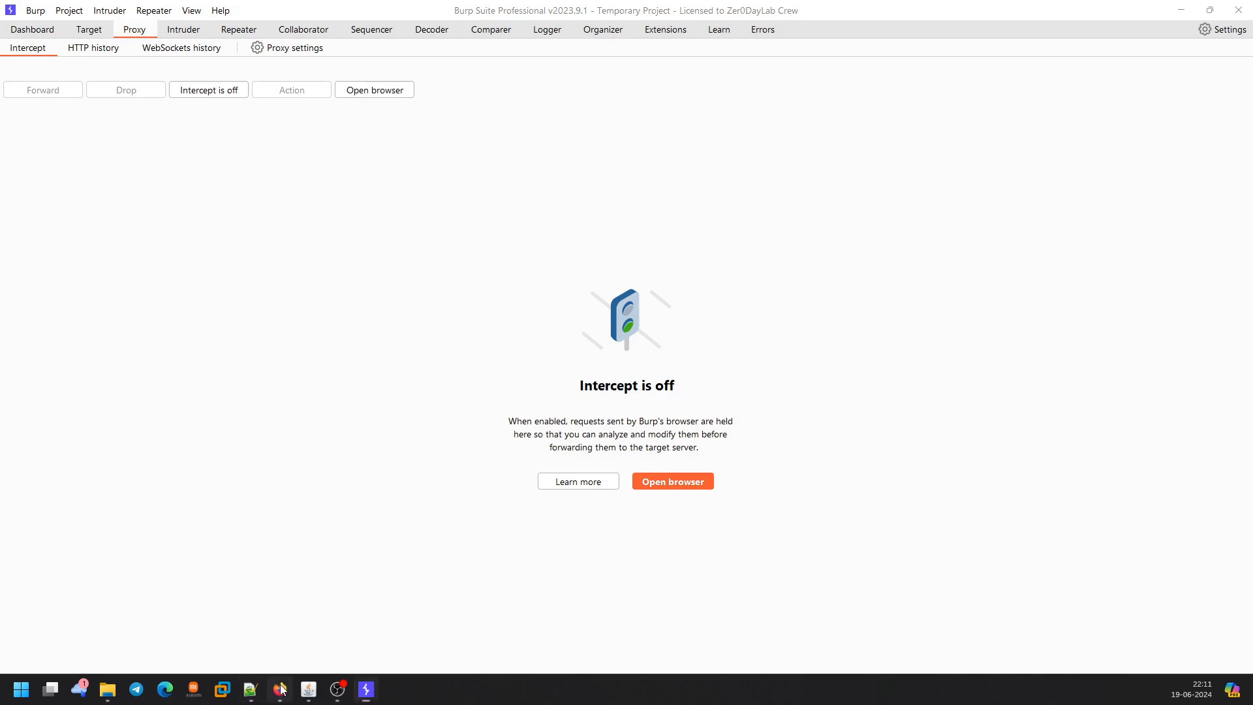
left_click(184, 38)
type("https://portswigger.net/web-security/information-disclosure/exploiting/lab-infoleak-in-error-messages")
key("Return")
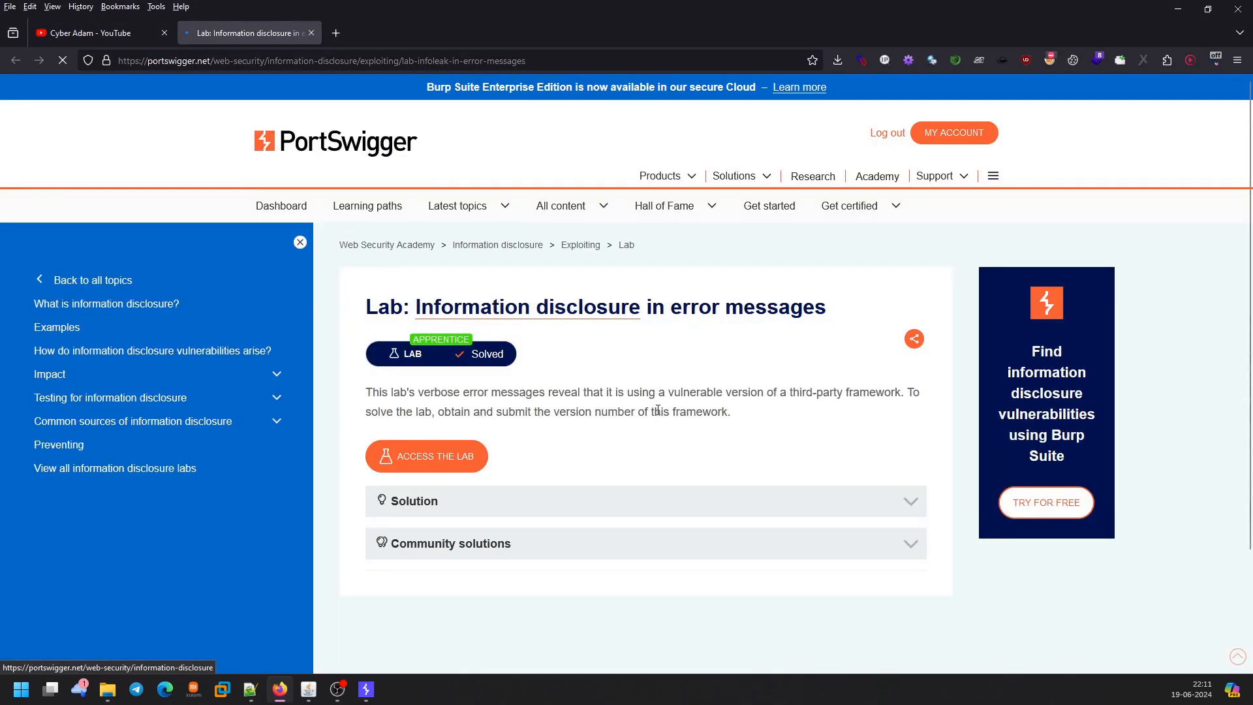
left_click_drag(639, 390, 806, 428)
left_click(805, 428)
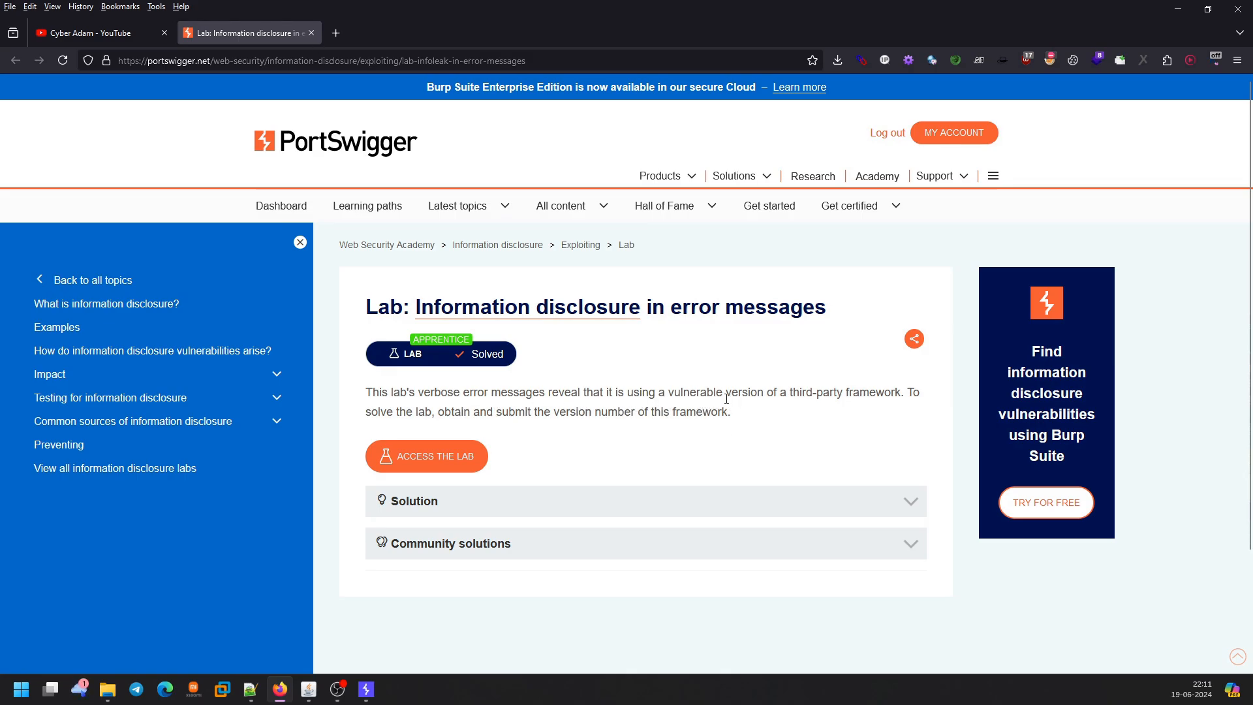
Launch the "Information disclosure in error messages" lab and bring its shop page up in the browser.
left_click(437, 460)
left_click(245, 34)
left_click(381, 36)
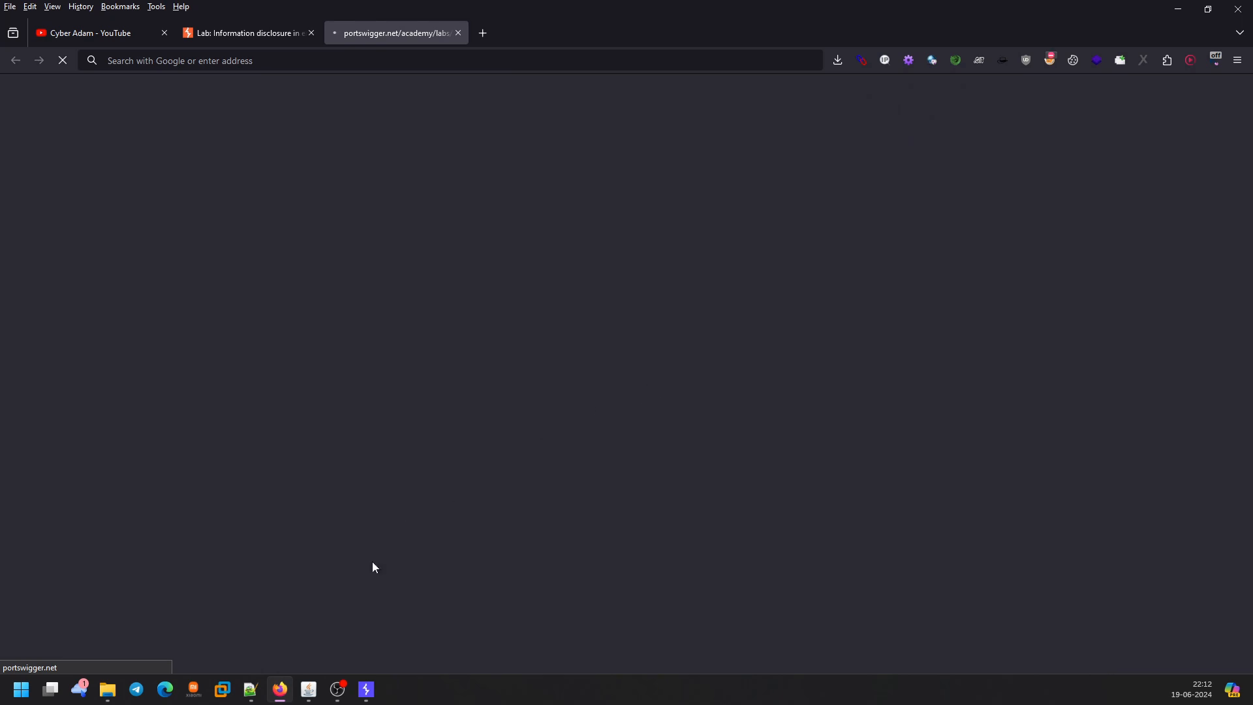
left_click(366, 699)
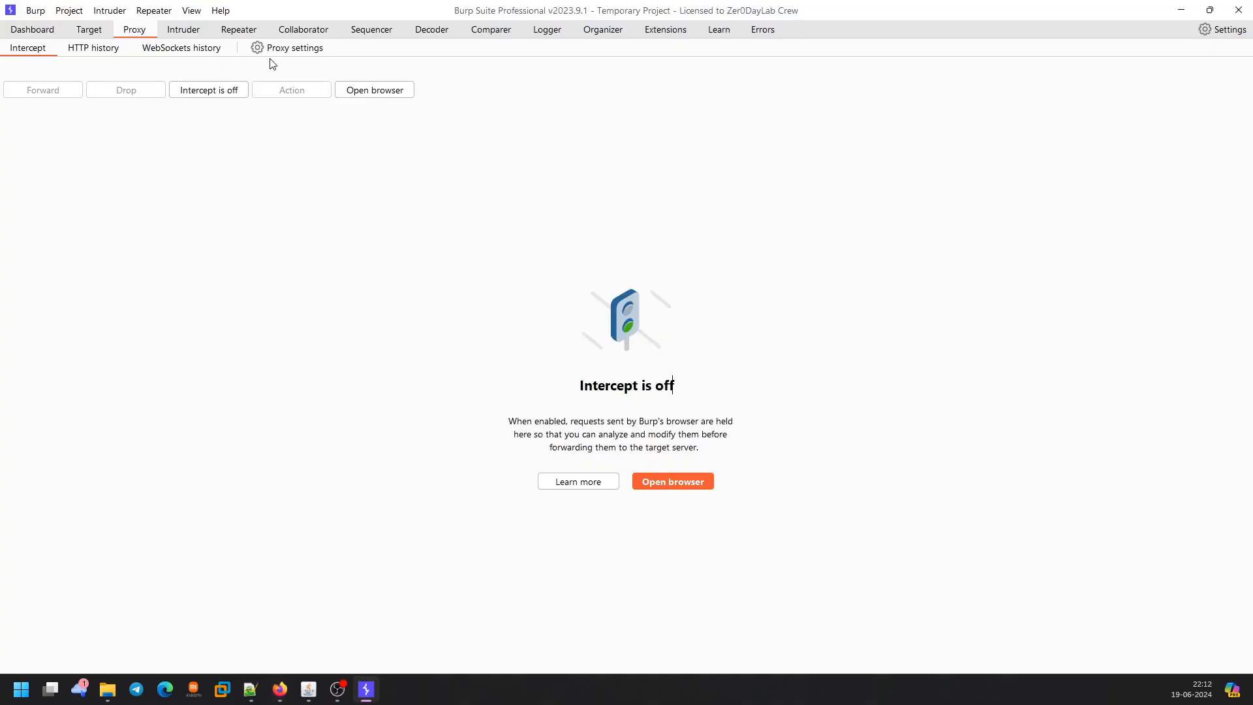
left_click(1180, 9)
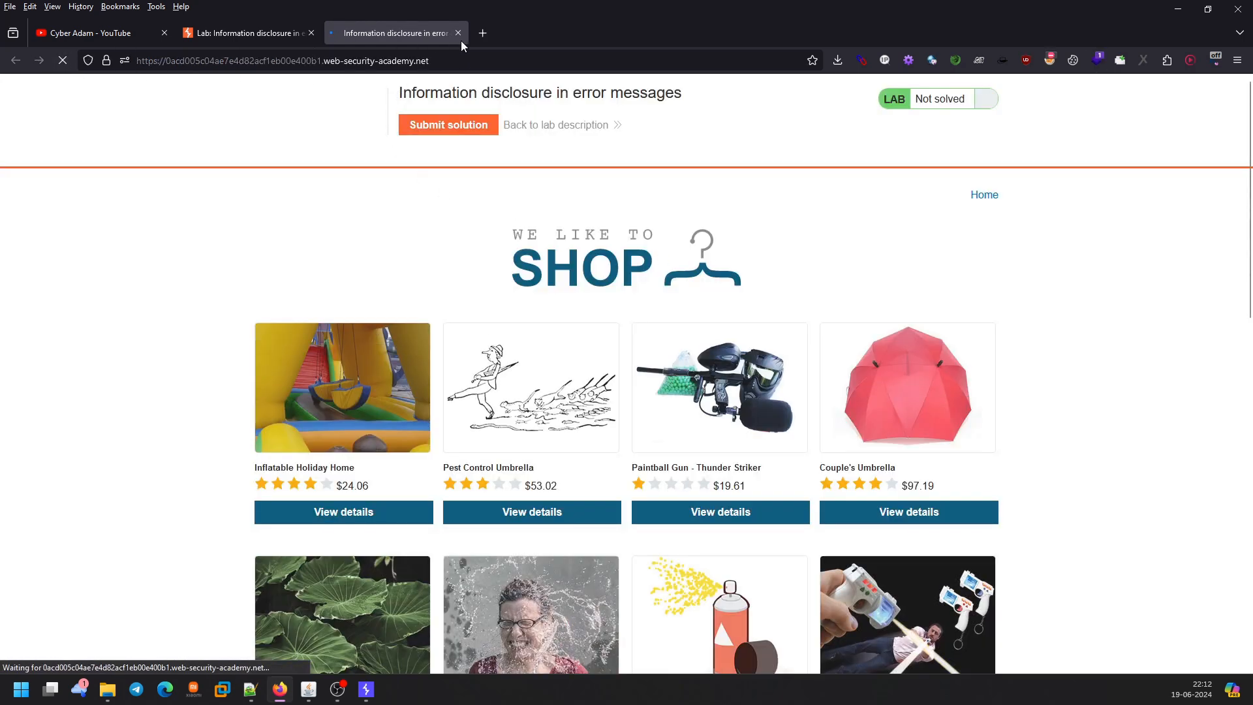
Add the lab shop's URL as an included prefix in Burp Suite's target scope, and re-enable logging of out-of-scope proxy traffic.
left_click(467, 57)
key("ctrl+c")
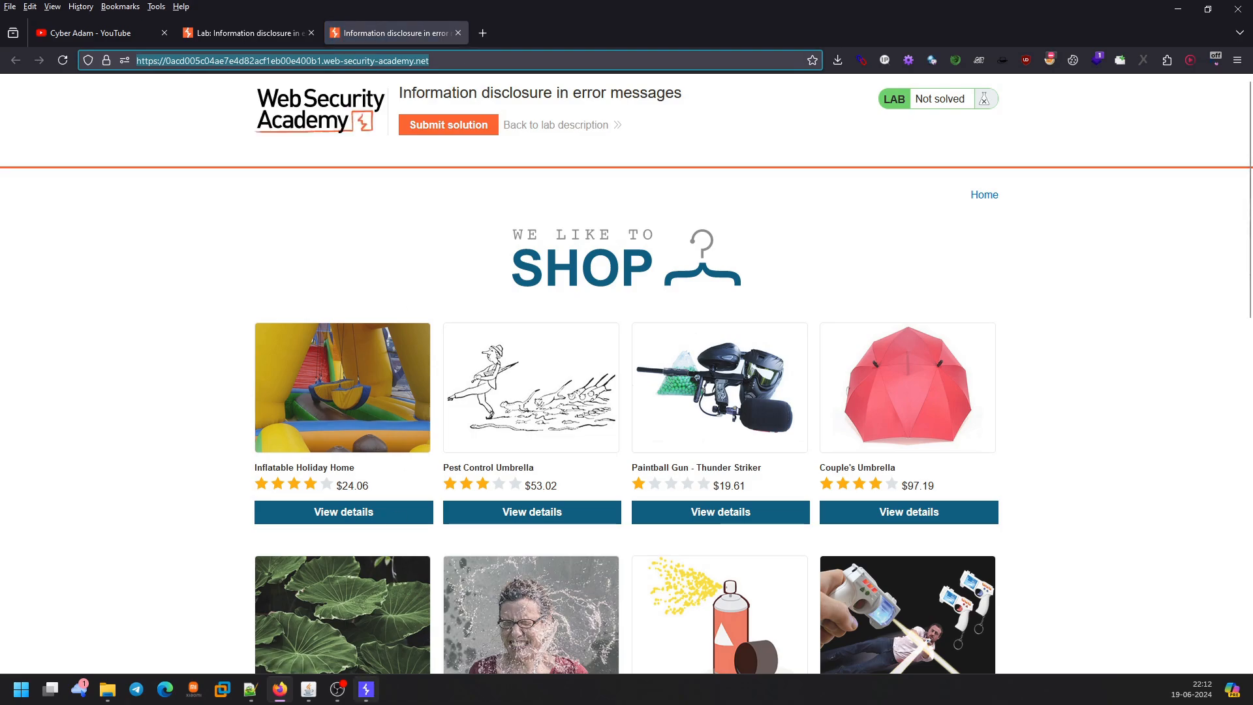
left_click(365, 701)
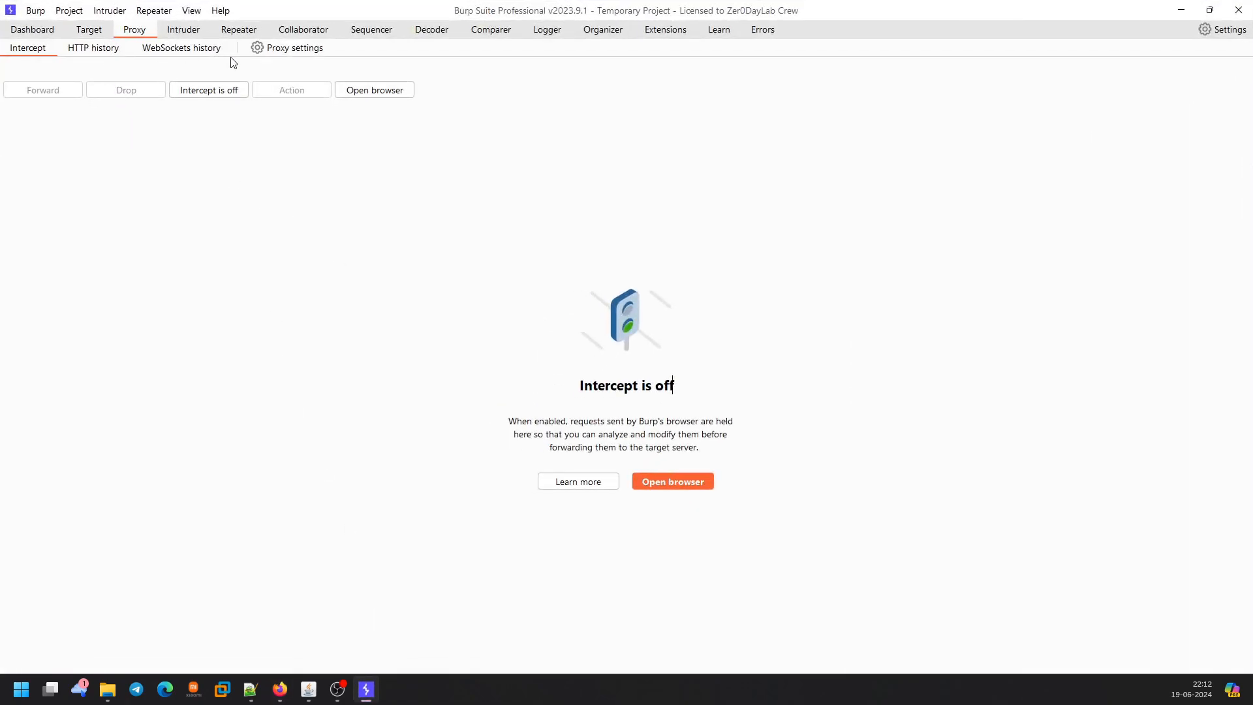
left_click(84, 35)
left_click(288, 50)
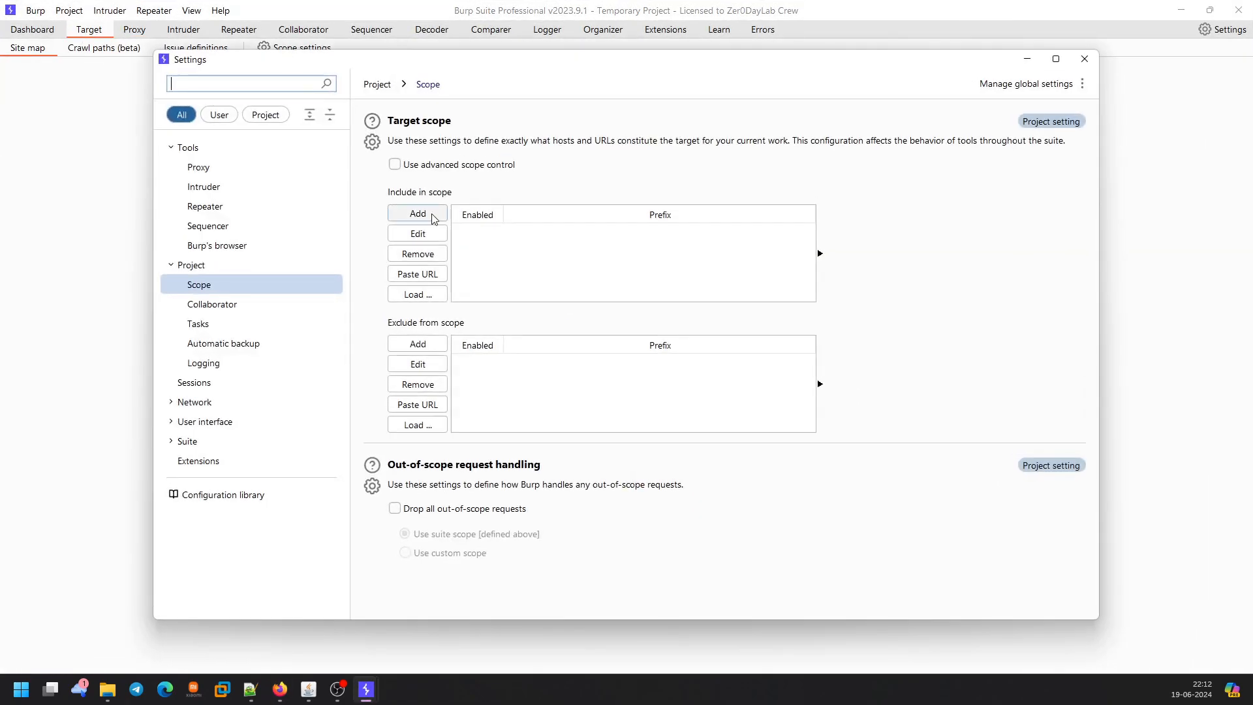
left_click(432, 217)
left_click(513, 340)
key("ctrl+v")
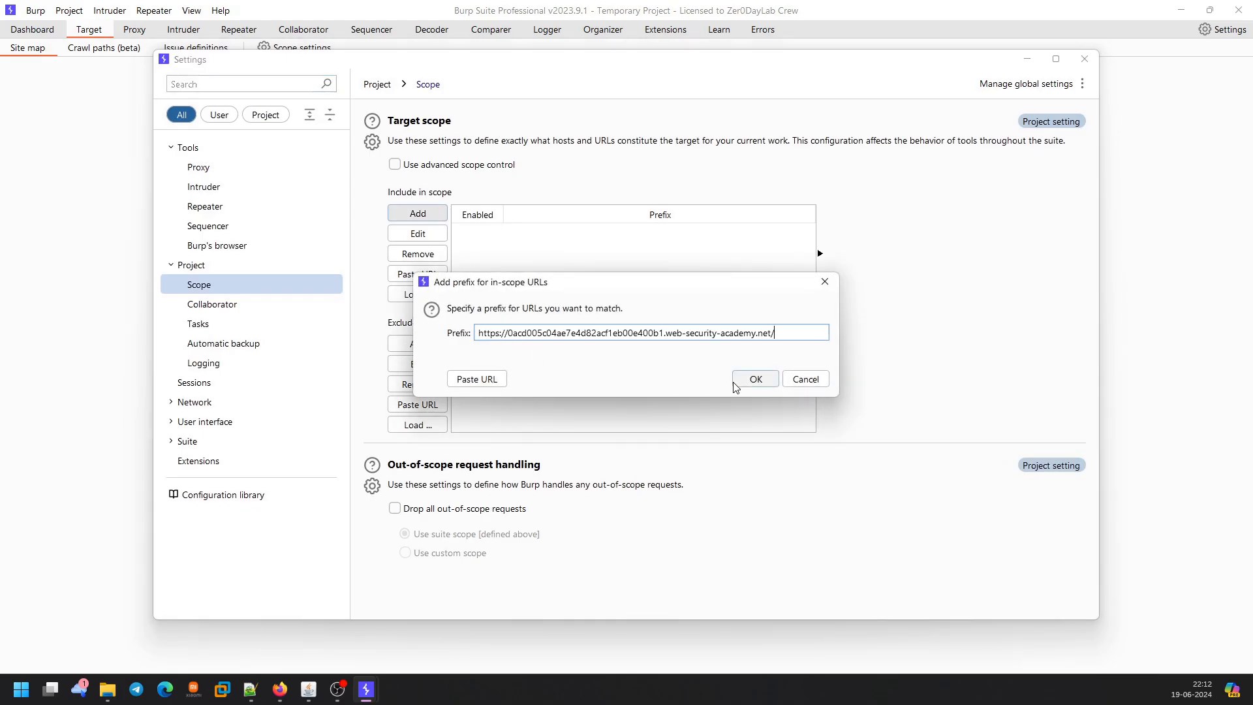
left_click(749, 378)
left_click(1084, 59)
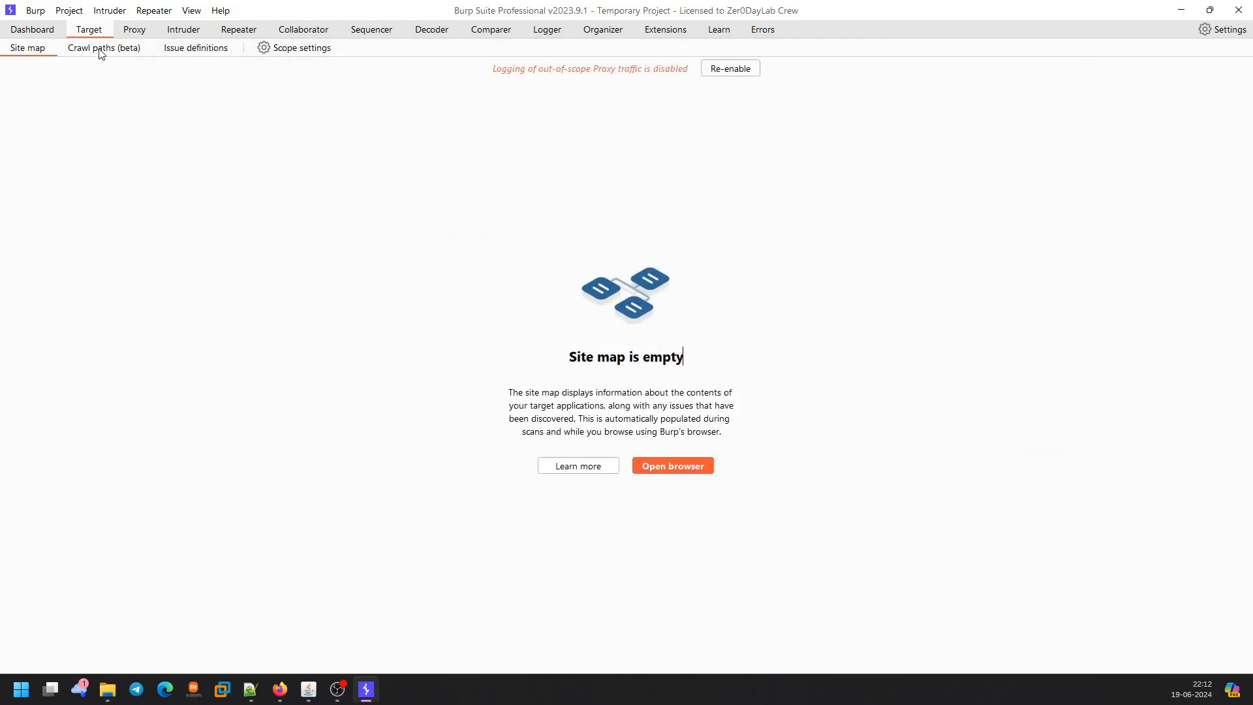
left_click(723, 73)
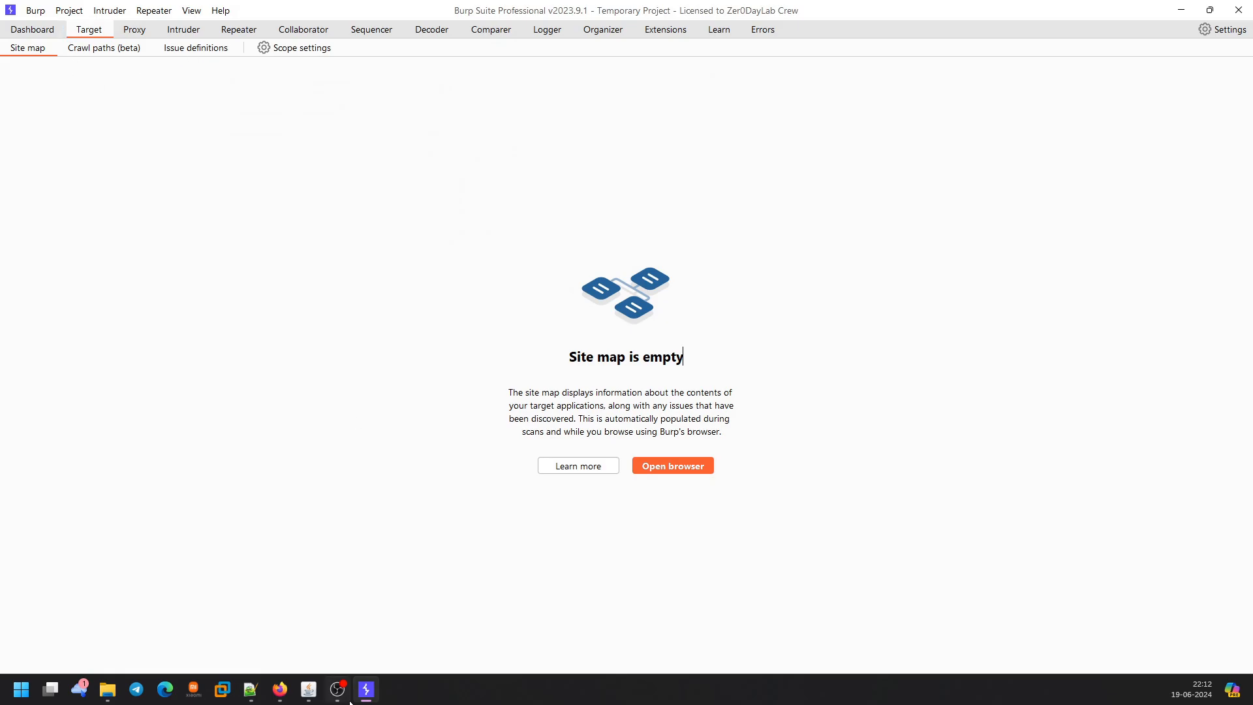
Switch to Firefox, route its traffic through the Burp proxy and reload the lab shop's home page.
left_click(279, 690)
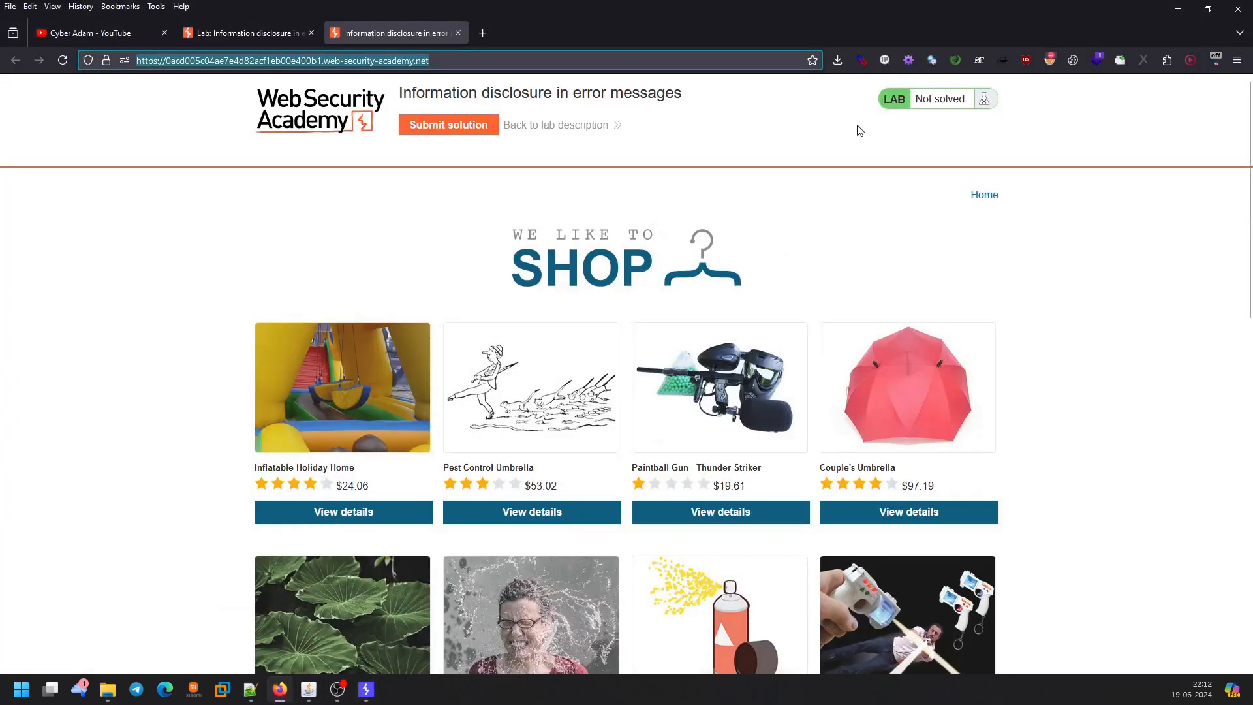
left_click(1050, 59)
left_click(960, 153)
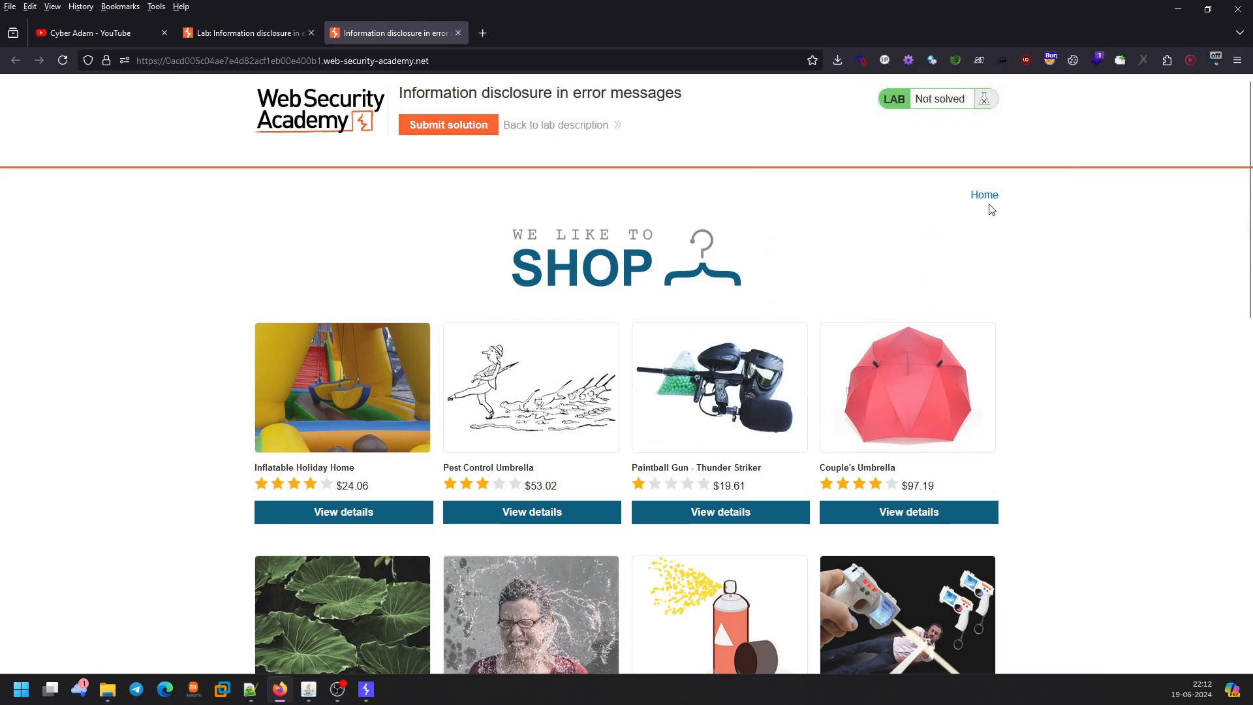
left_click(985, 195)
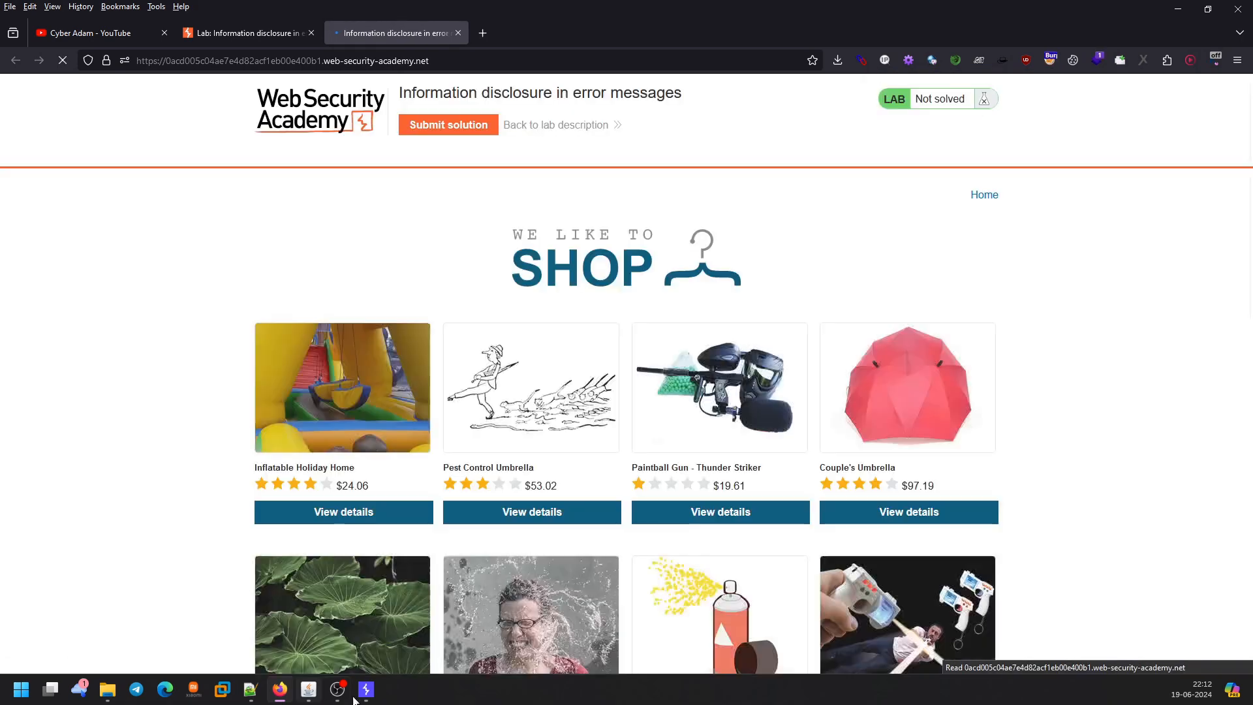
In Burp Suite, expand the lab host in the site map and filter it to show only in-scope items.
left_click(366, 689)
left_click(16, 105)
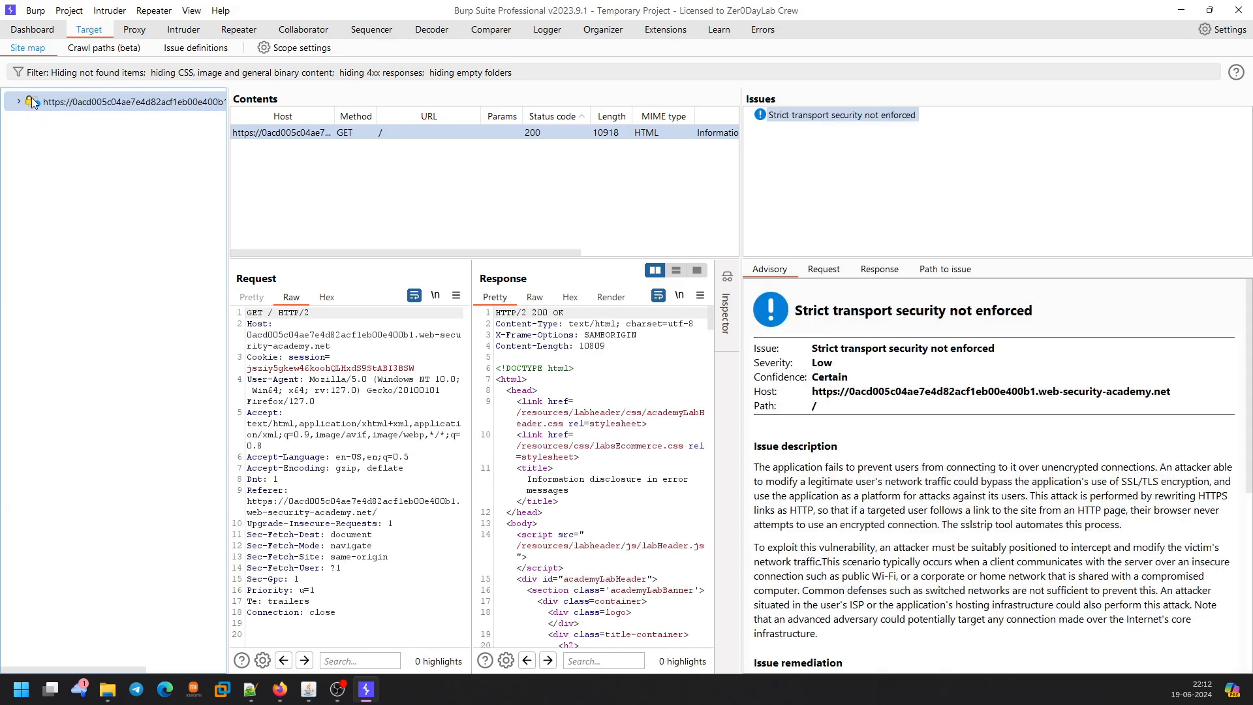
left_click(19, 102)
left_click(67, 77)
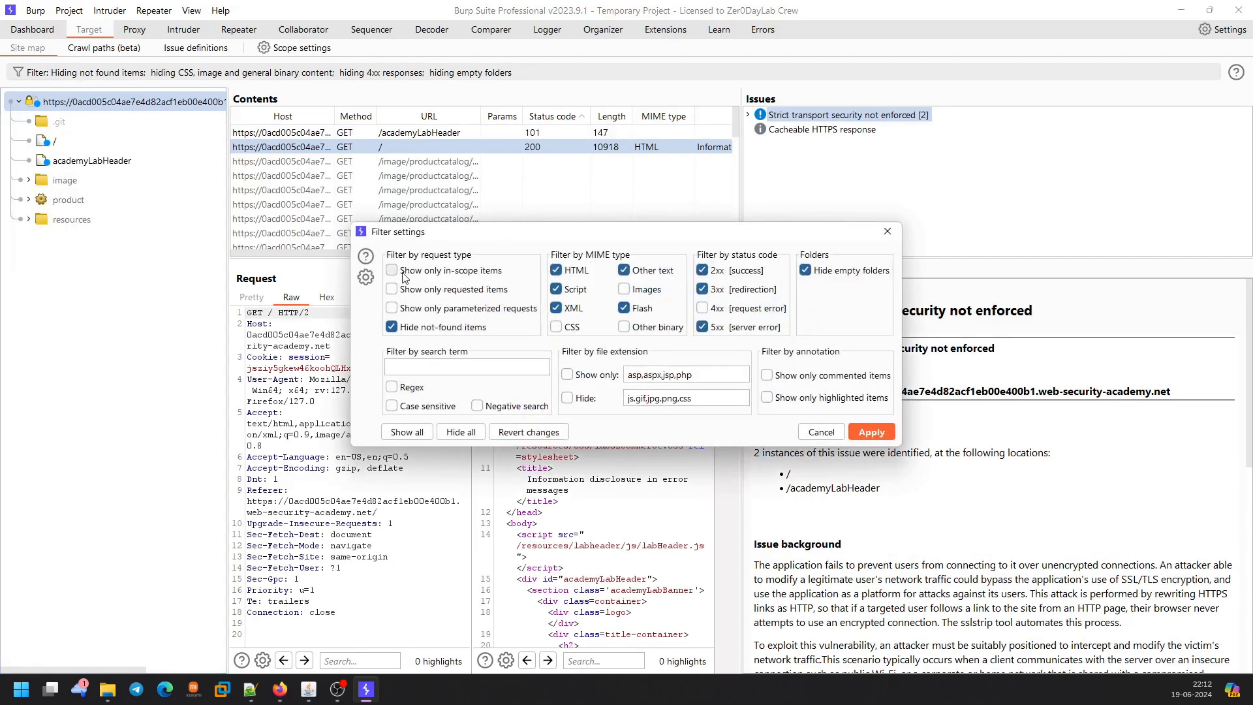
left_click(392, 271)
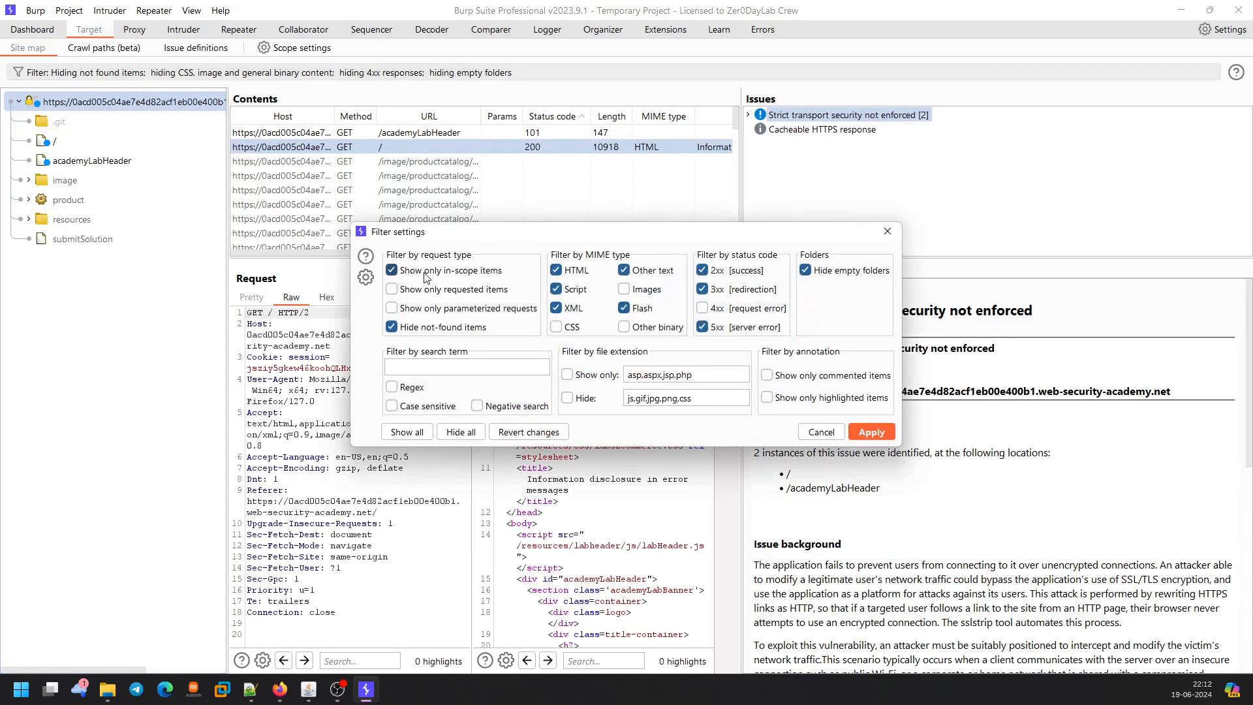
left_click(874, 434)
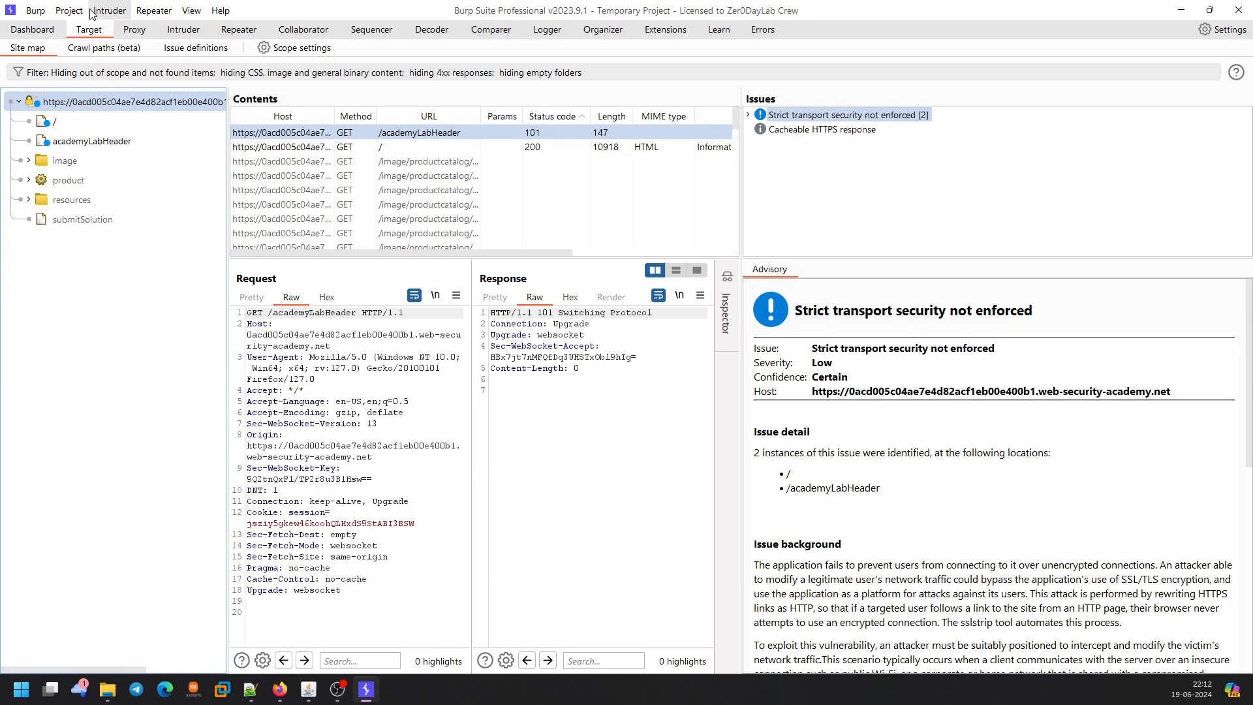
Filter the proxy's HTTP history to show only in-scope items, and widen its Host column to fit the full lab URL.
left_click(134, 30)
left_click(83, 51)
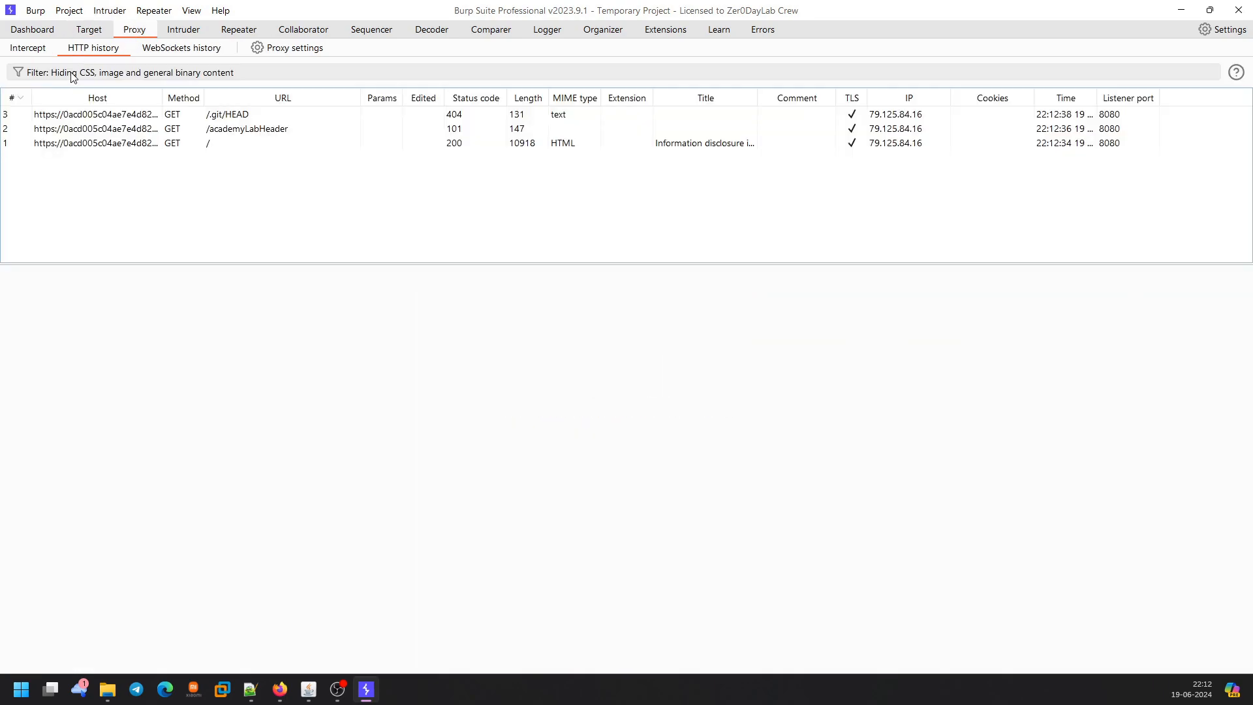
left_click(73, 77)
left_click(357, 271)
left_click(904, 429)
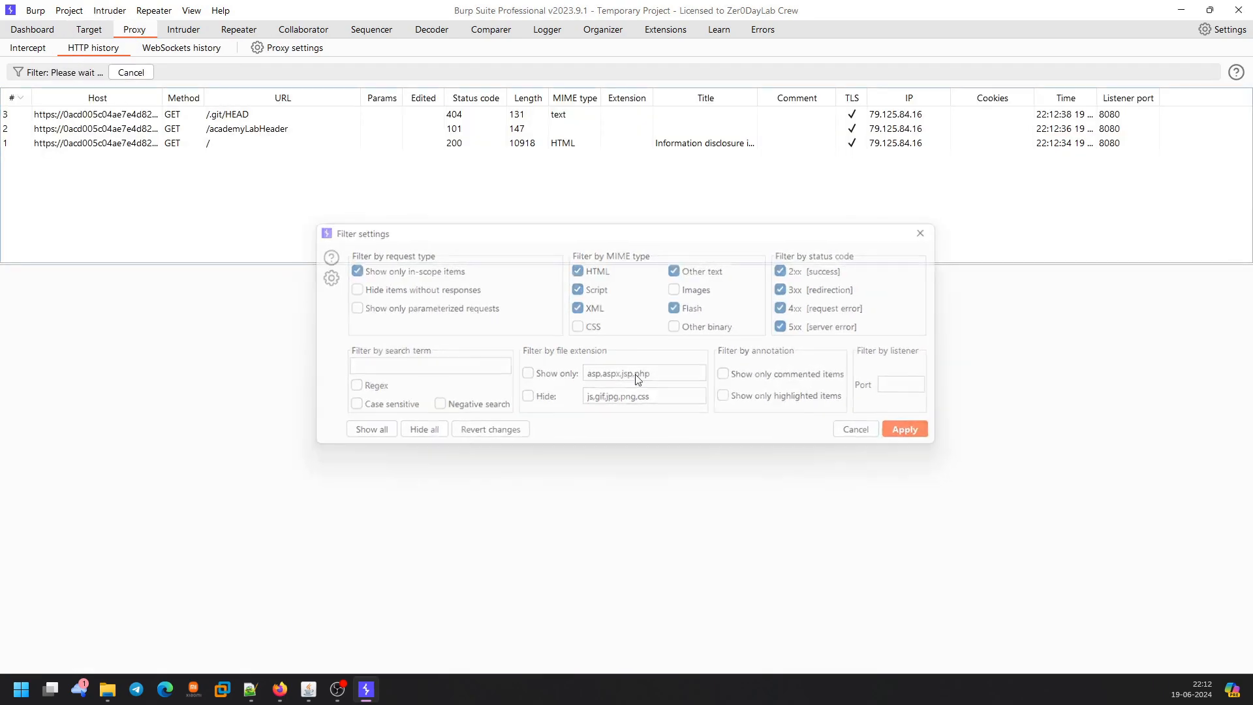
left_click(40, 52)
left_click(103, 55)
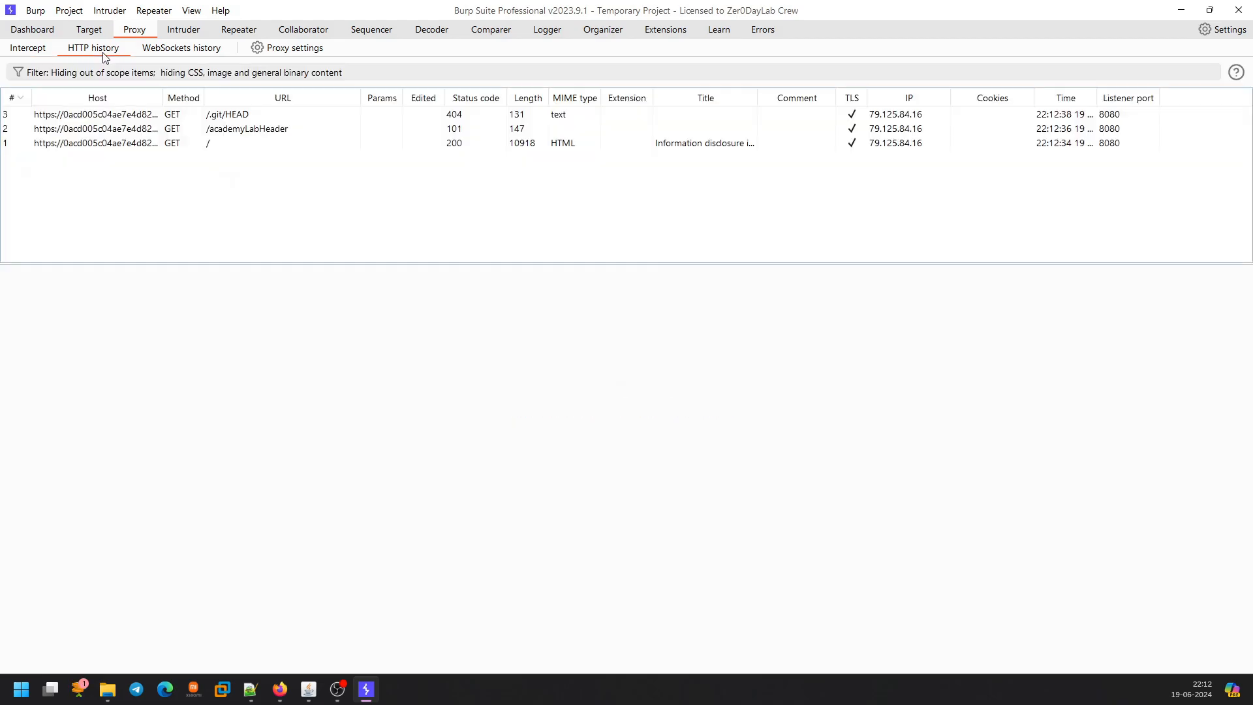
left_click_drag(162, 98, 367, 104)
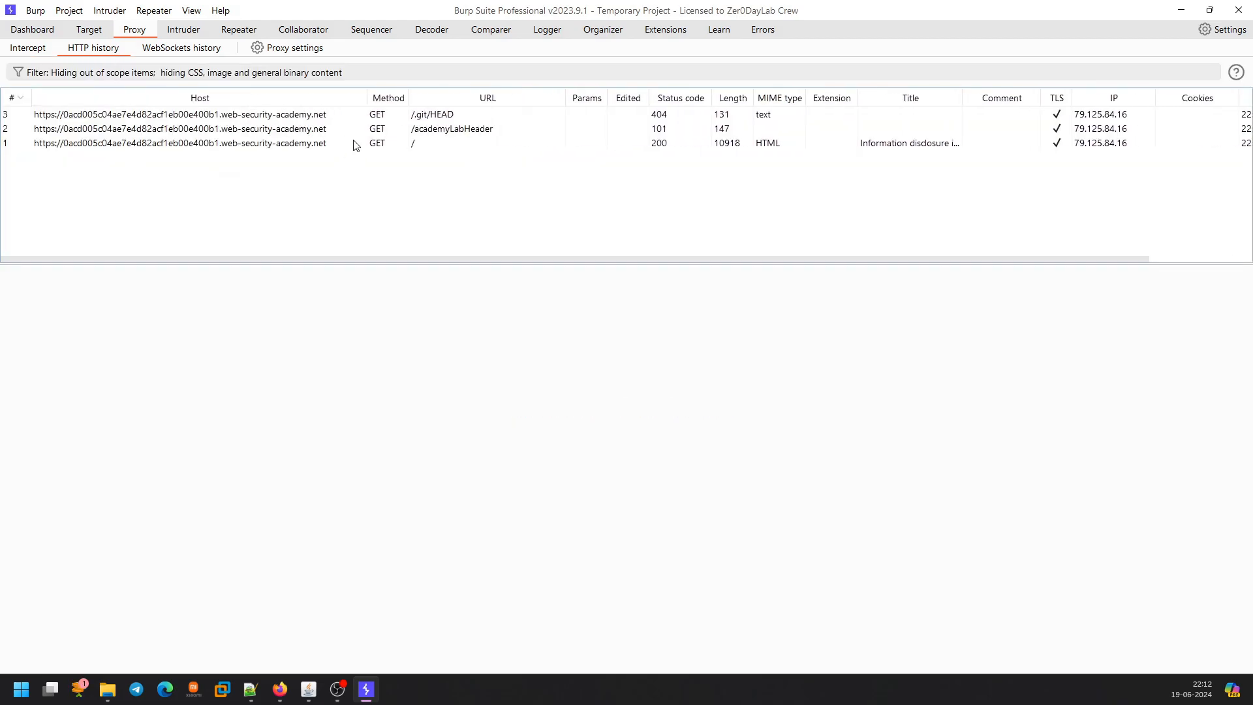
Check the proxy's intercept state, and review the "Strict transport security not enforced" and "Cacheable HTTPS response" issues for the lab host.
left_click(31, 46)
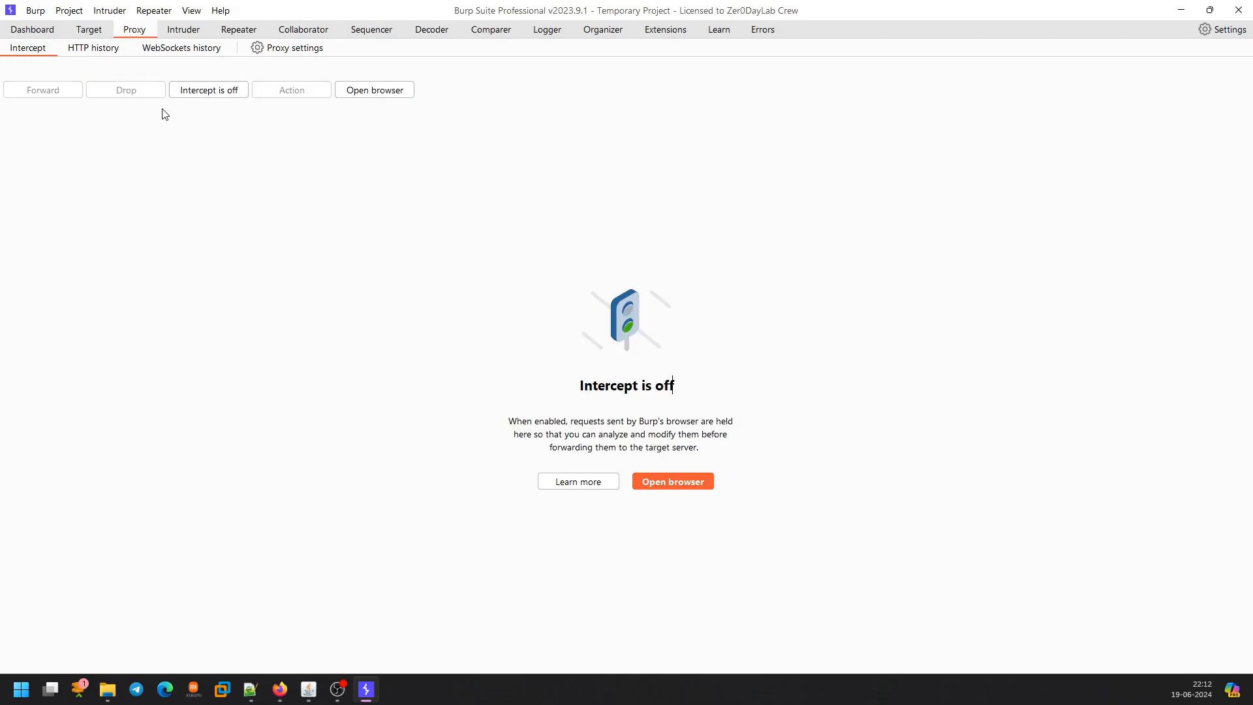
left_click(88, 30)
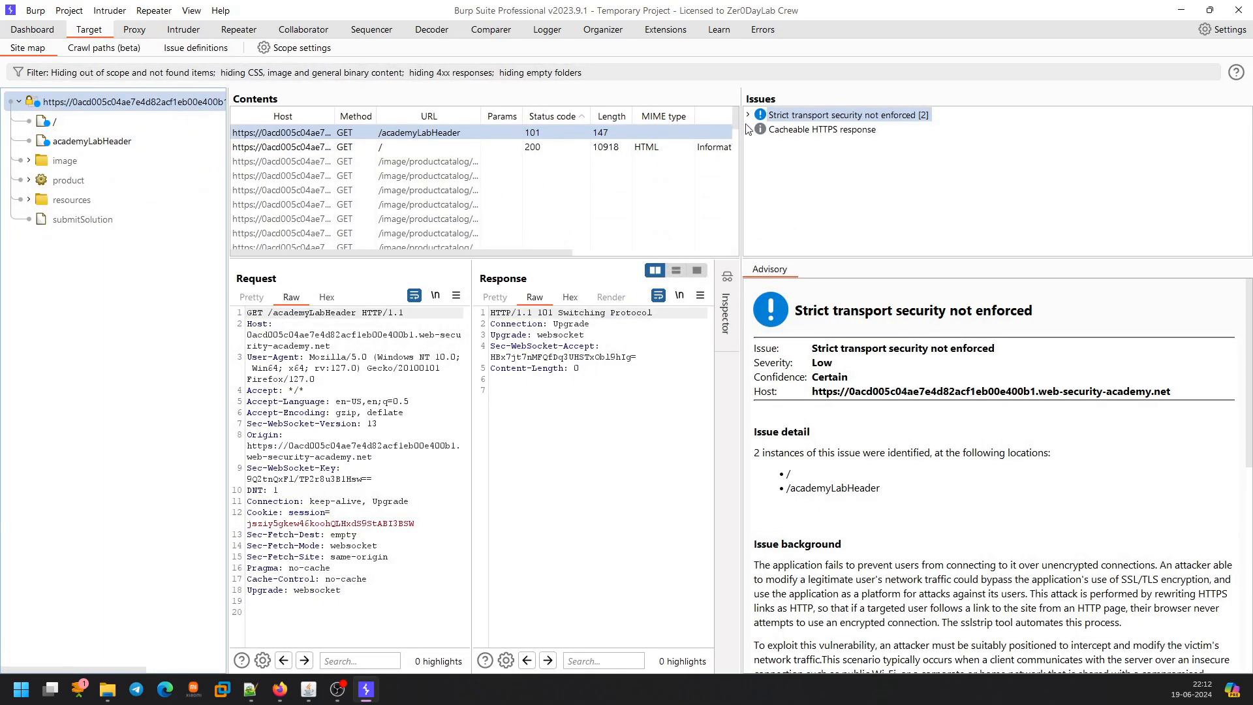
key("Down")
key("Up")
key("Down")
key("Up")
key("Down")
left_click(827, 117)
left_click(822, 131)
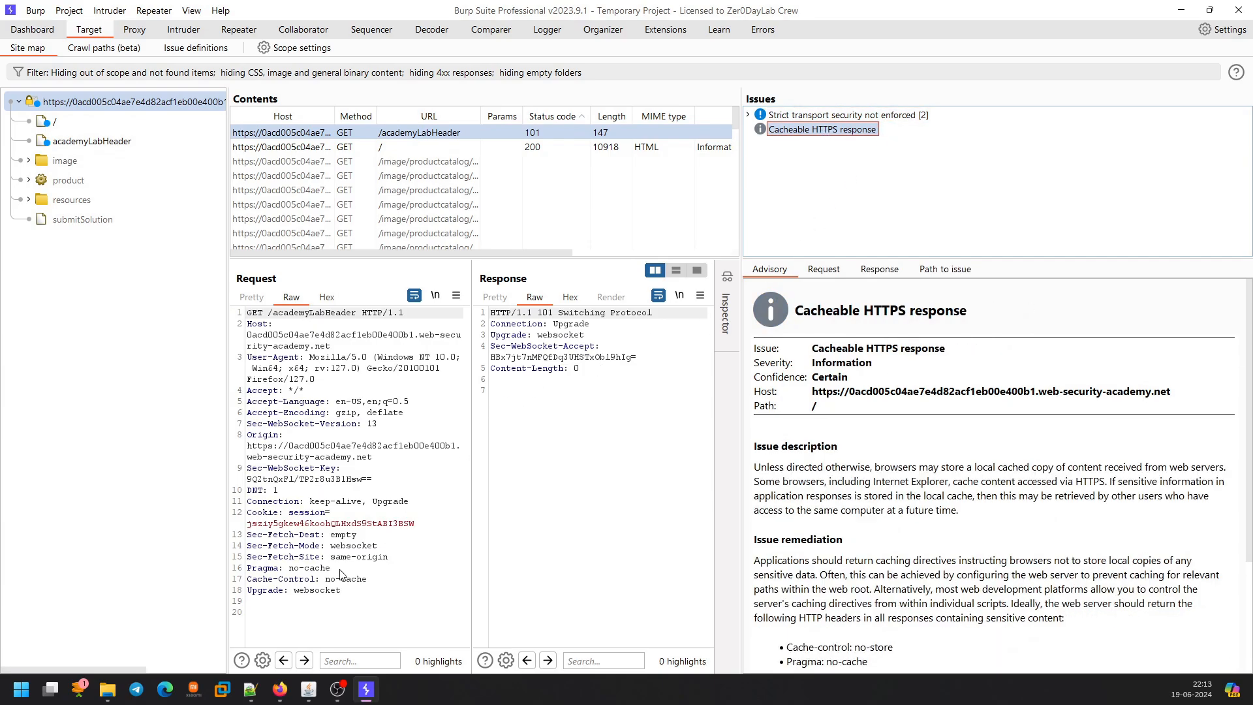
Switch to Firefox, open the Inflatable Holiday Home product page in the lab shop and return to the product list.
left_click(280, 689)
scroll(783, 329, "down", 4)
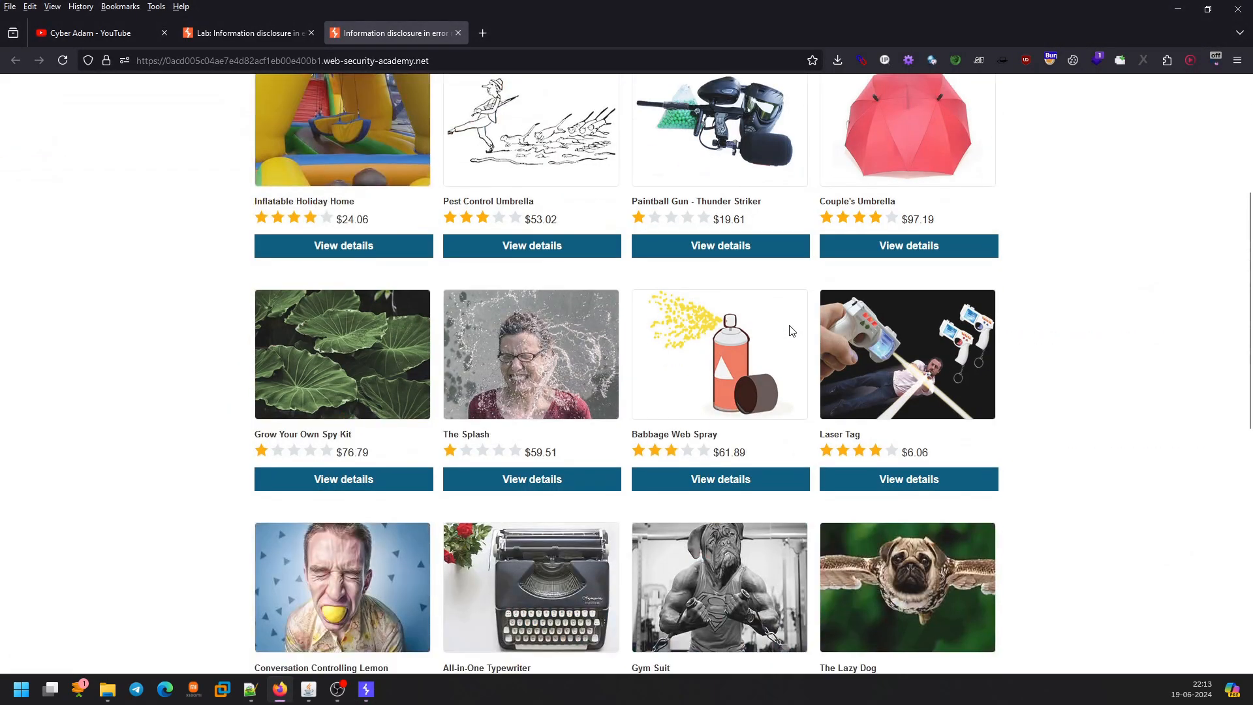
scroll(789, 329, "up", 3)
scroll(791, 328, "down", 10)
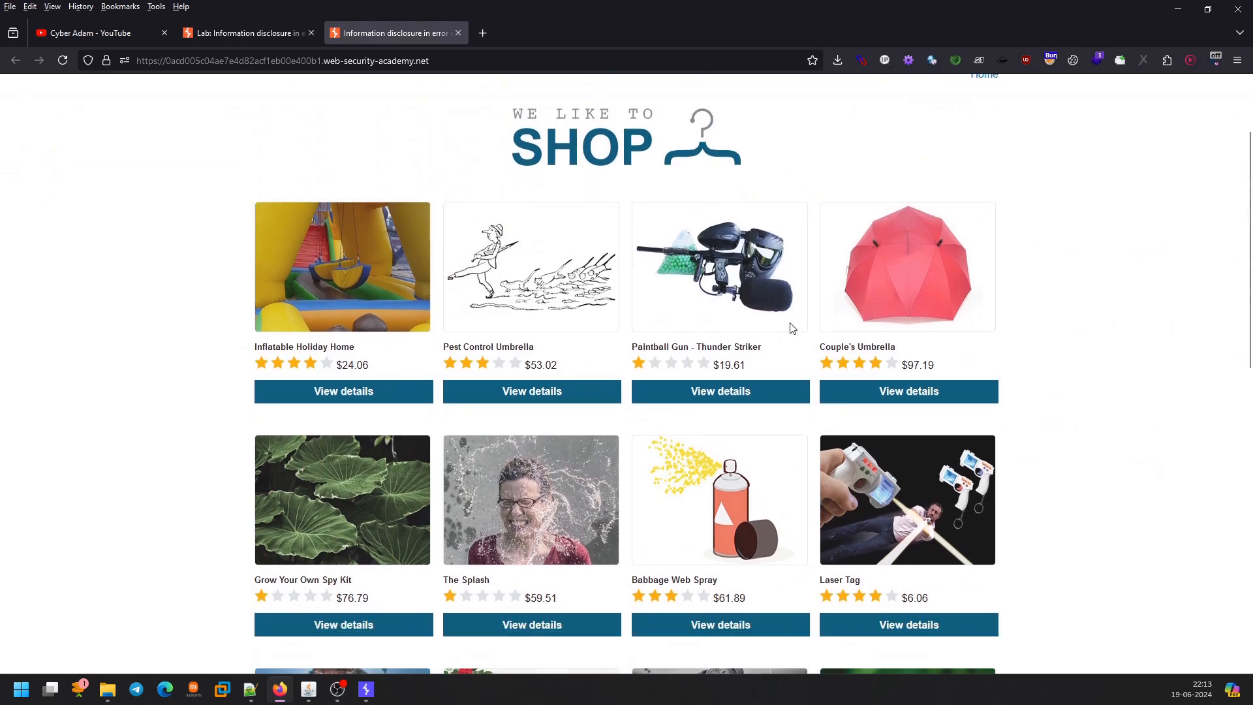
scroll(787, 351, "up", 4)
scroll(406, 308, "up", 4)
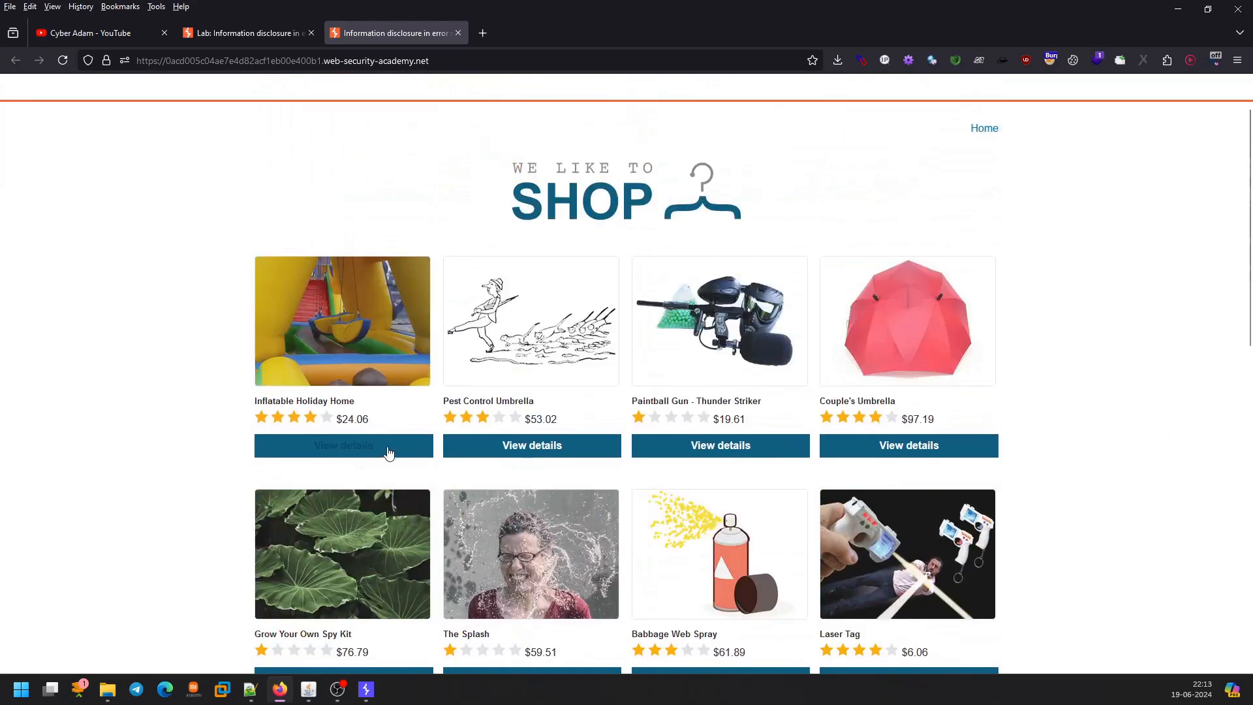
left_click(383, 450)
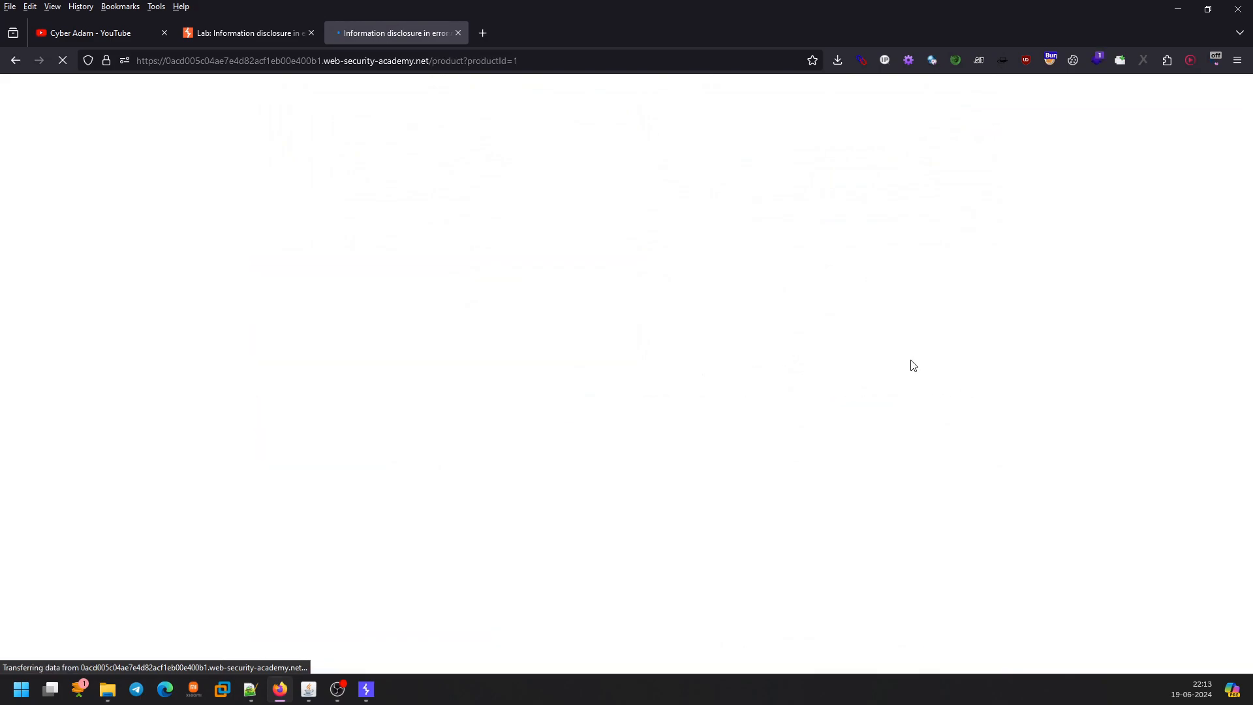
scroll(1026, 614, "down", 3)
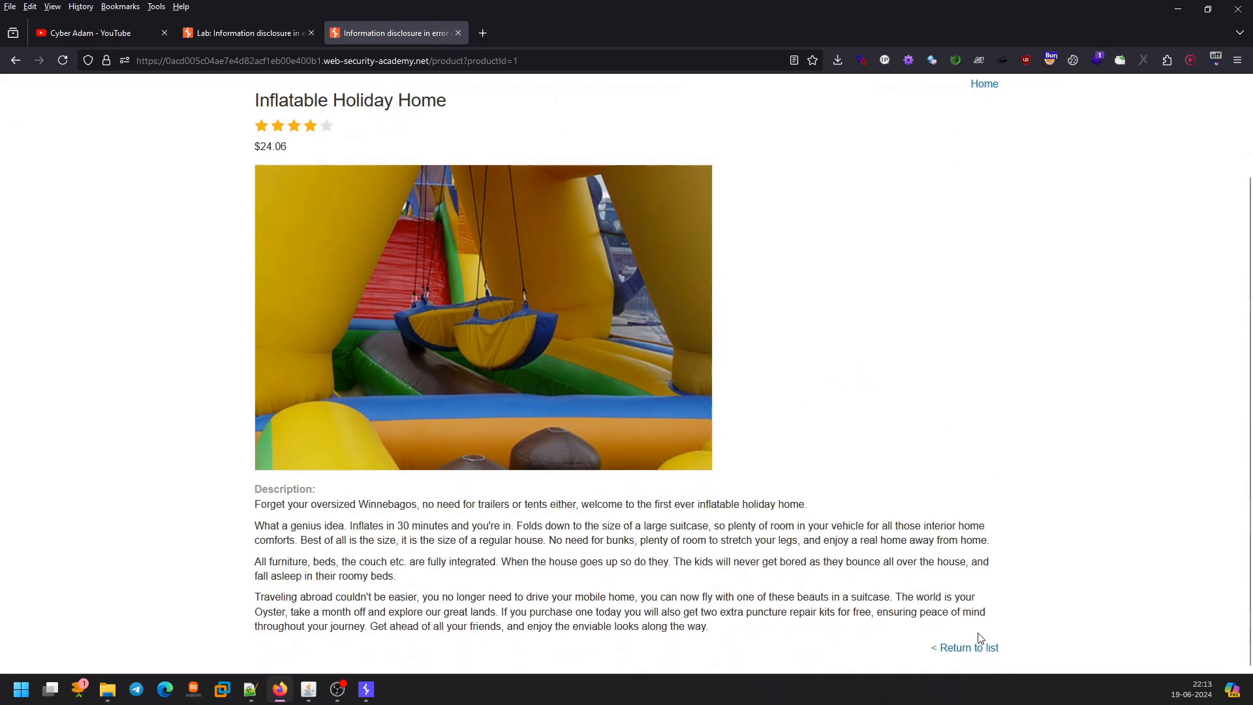
left_click(965, 644)
Open the 3D Voice Assistants product page and return to the product list.
scroll(987, 501, "down", 9)
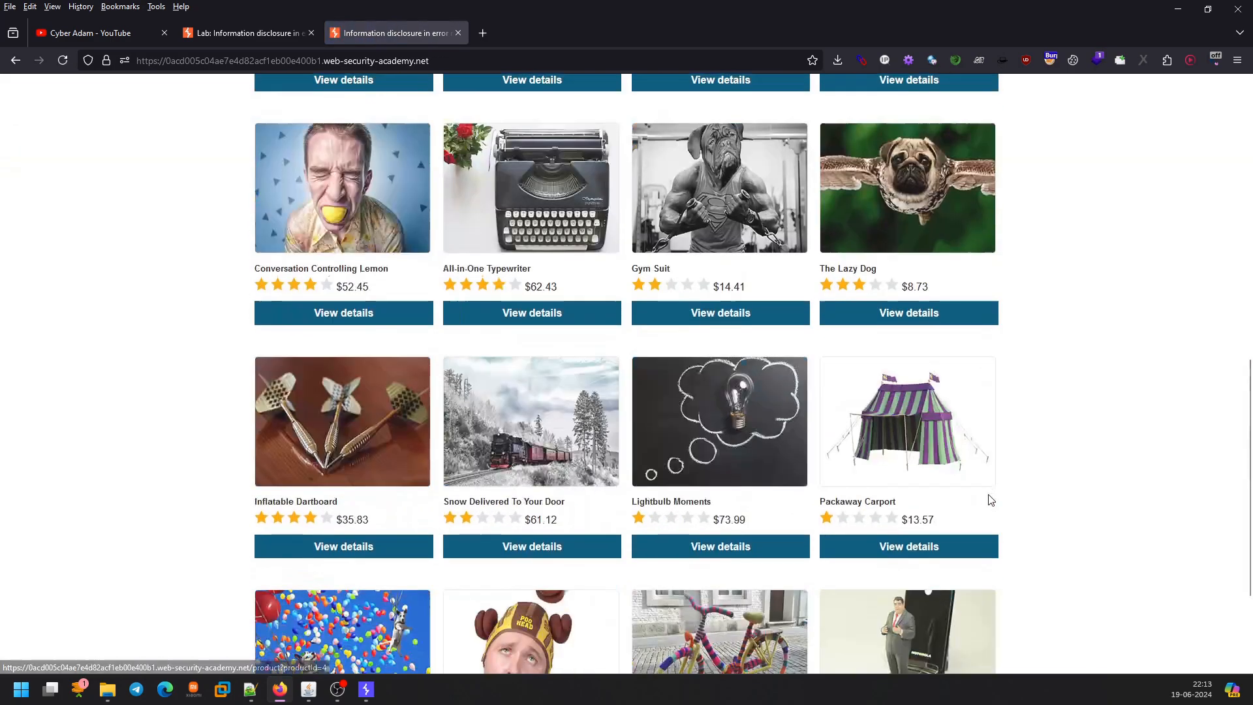
left_click(940, 623)
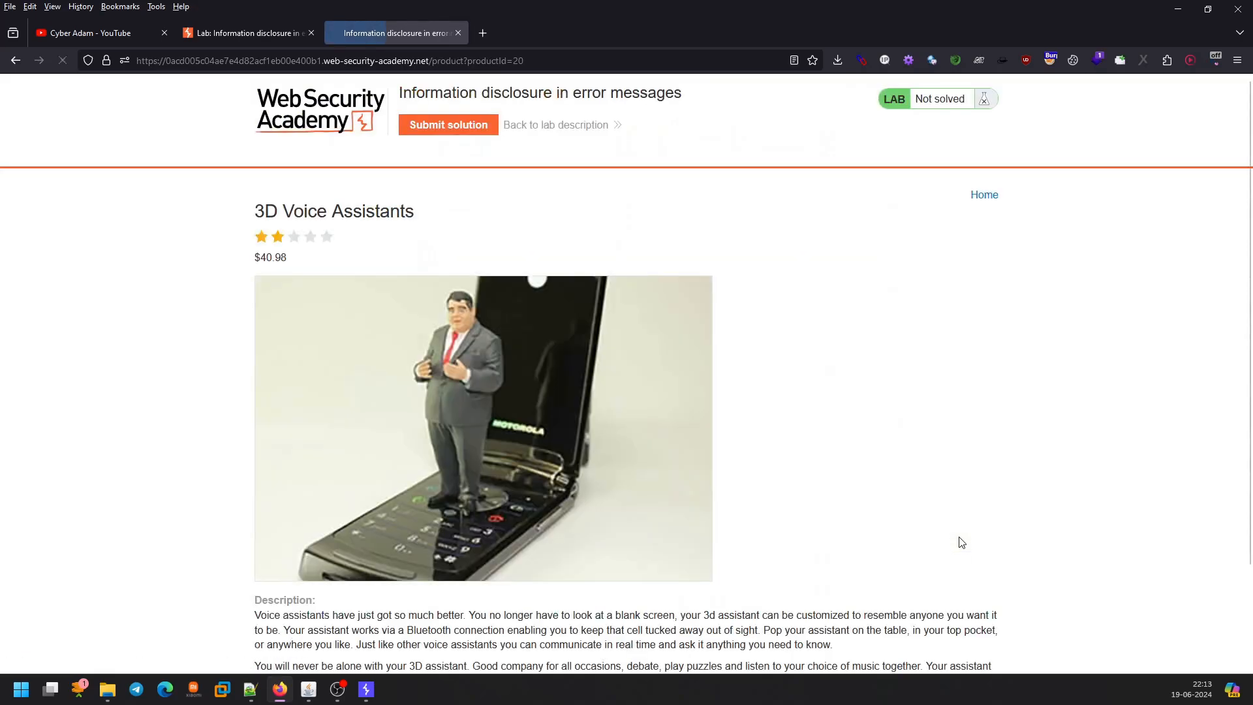
scroll(882, 496, "down", 3)
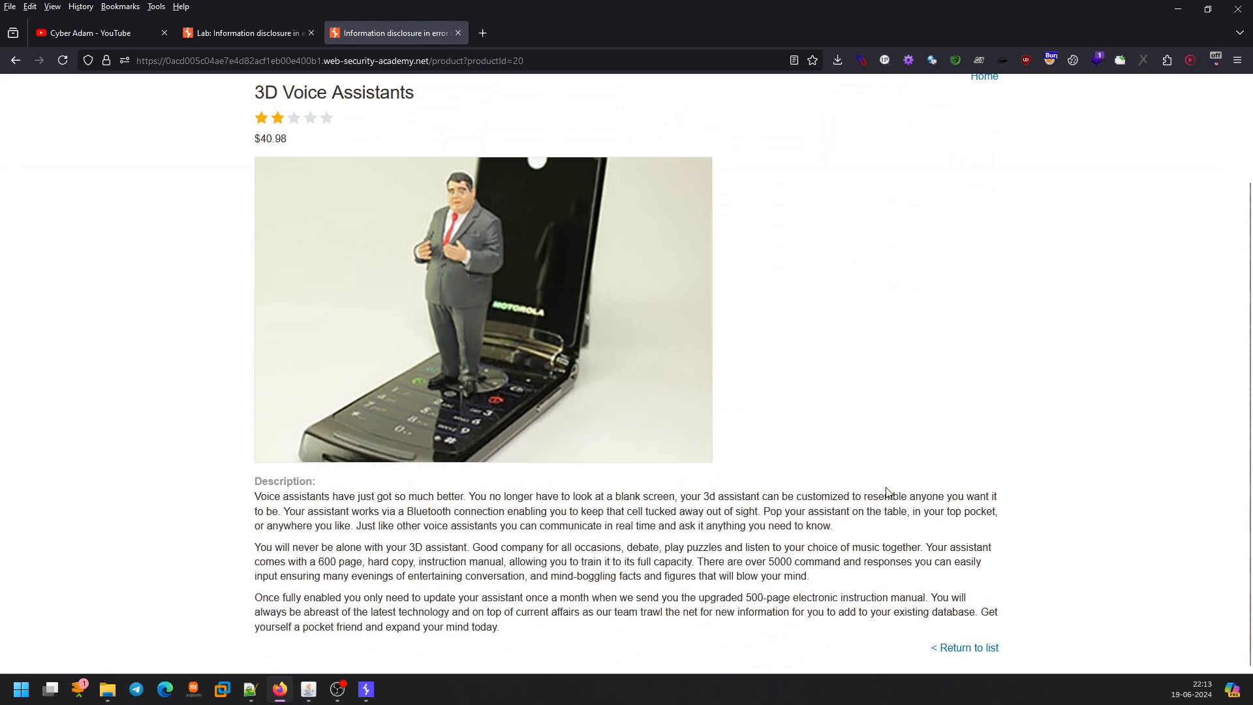
left_click(977, 648)
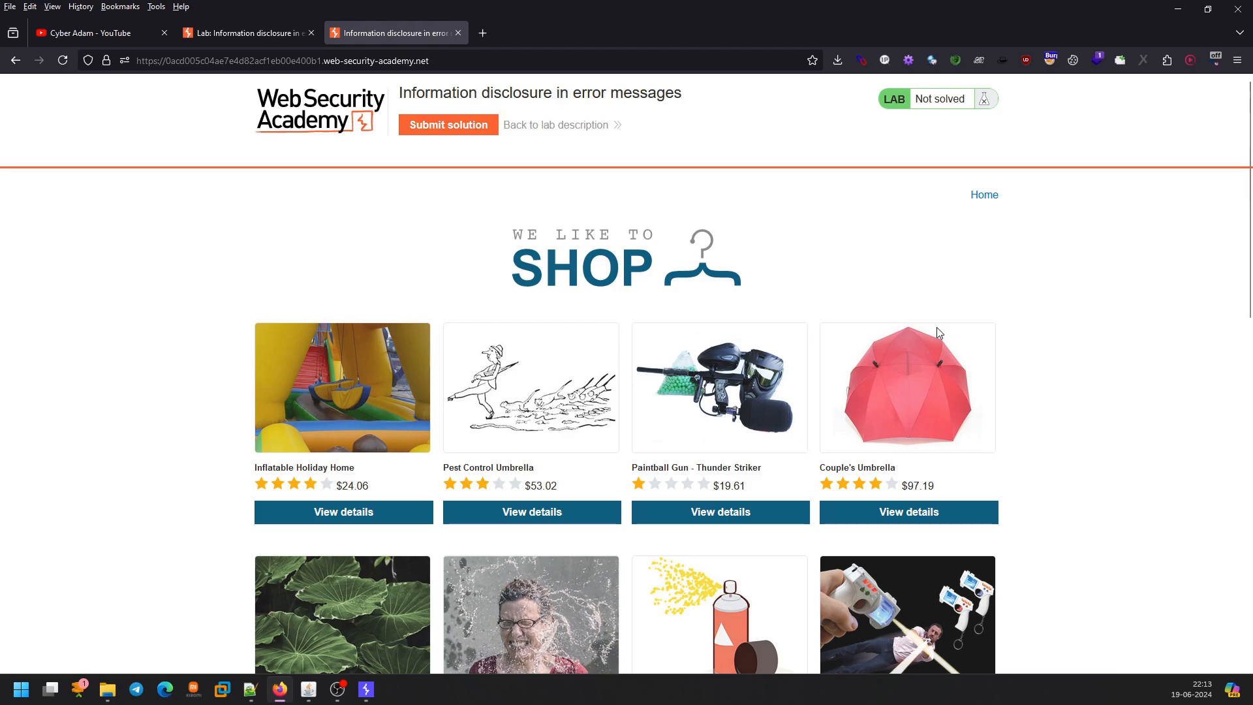
Open the Couple's Umbrella product page, read its description and return to the product list.
left_click(908, 515)
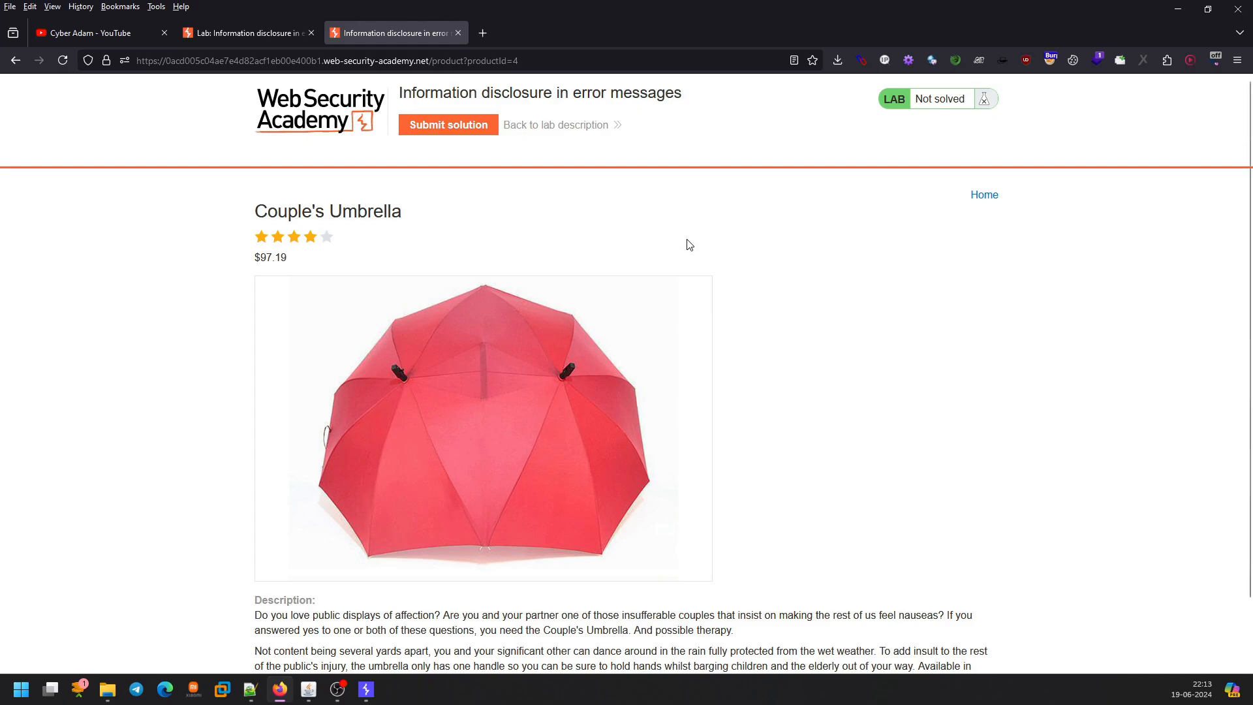
scroll(698, 244, "down", 1)
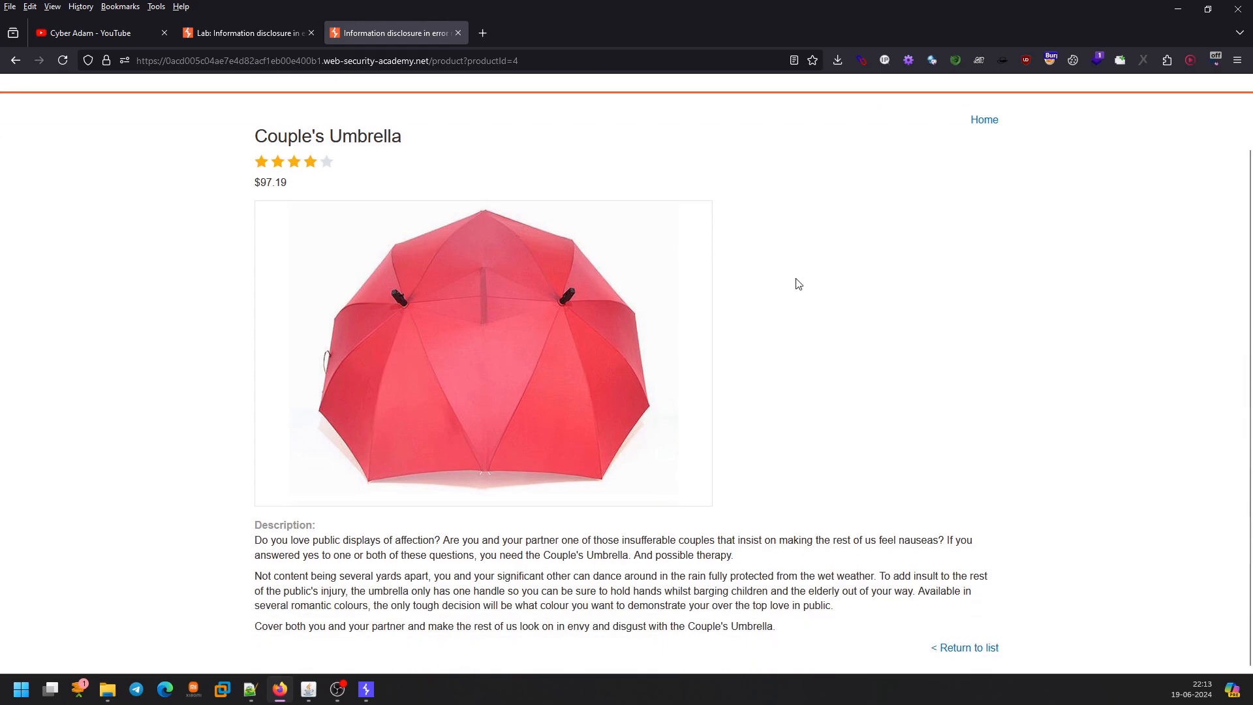
scroll(848, 261, "up", 1)
scroll(1011, 365, "down", 1)
left_click(987, 647)
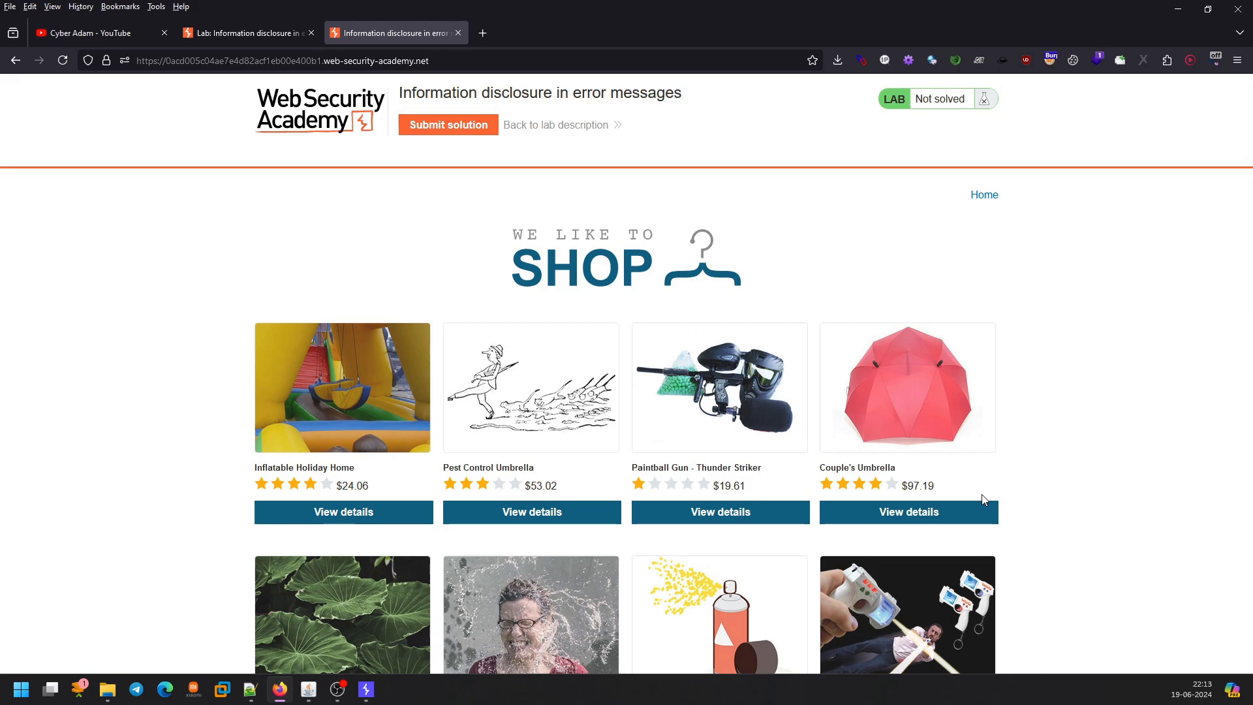
Look through the product list, revisit the Inflatable Holiday Home page and return to the list.
scroll(979, 500, "down", 10)
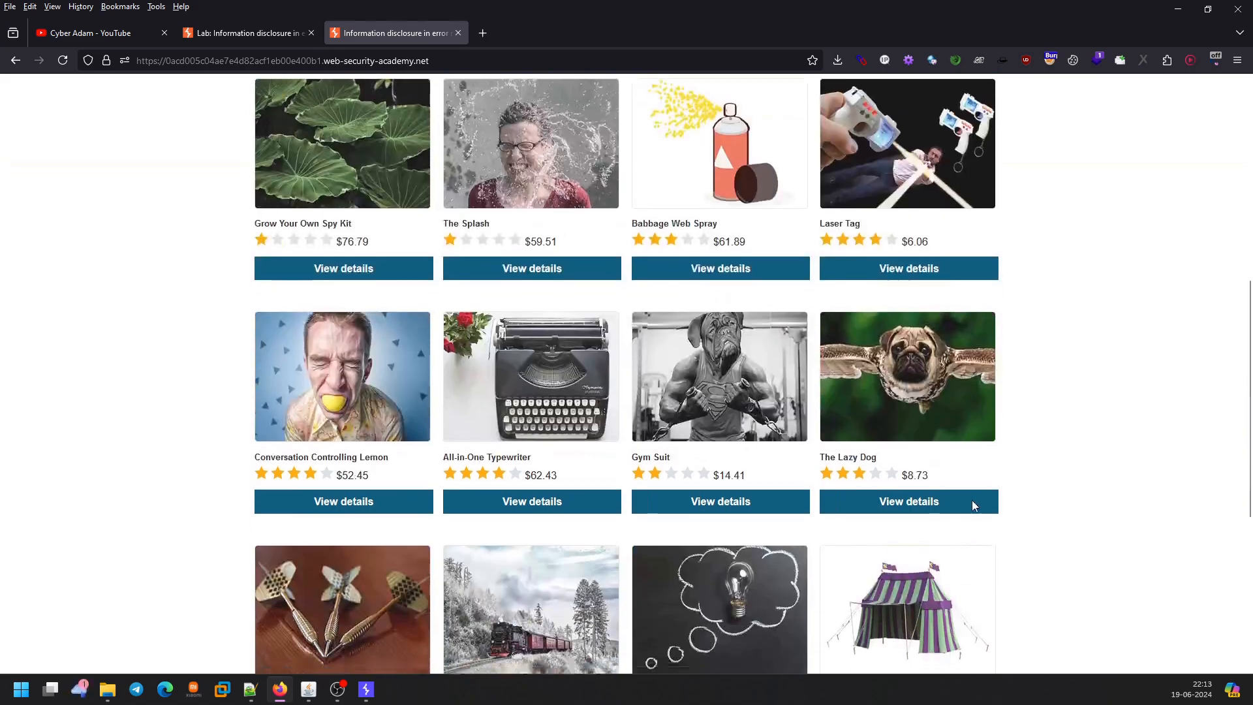
scroll(868, 436, "up", 10)
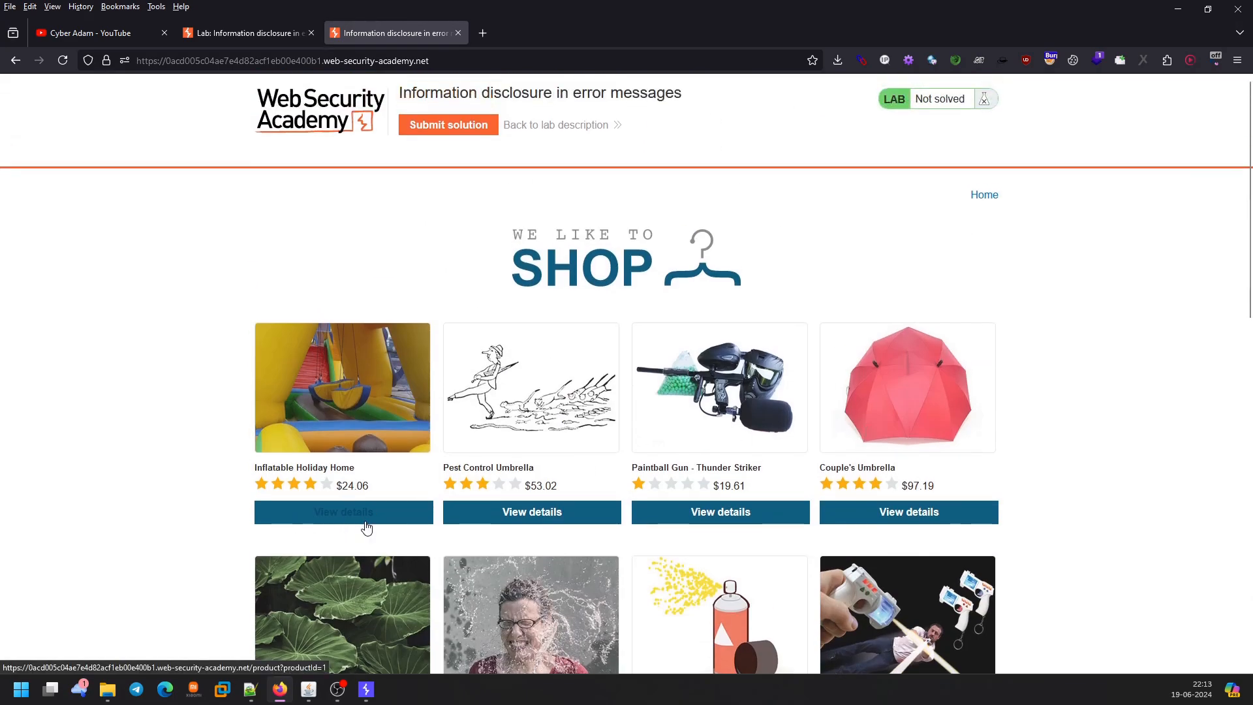
left_click(345, 521)
scroll(474, 494, "down", 3)
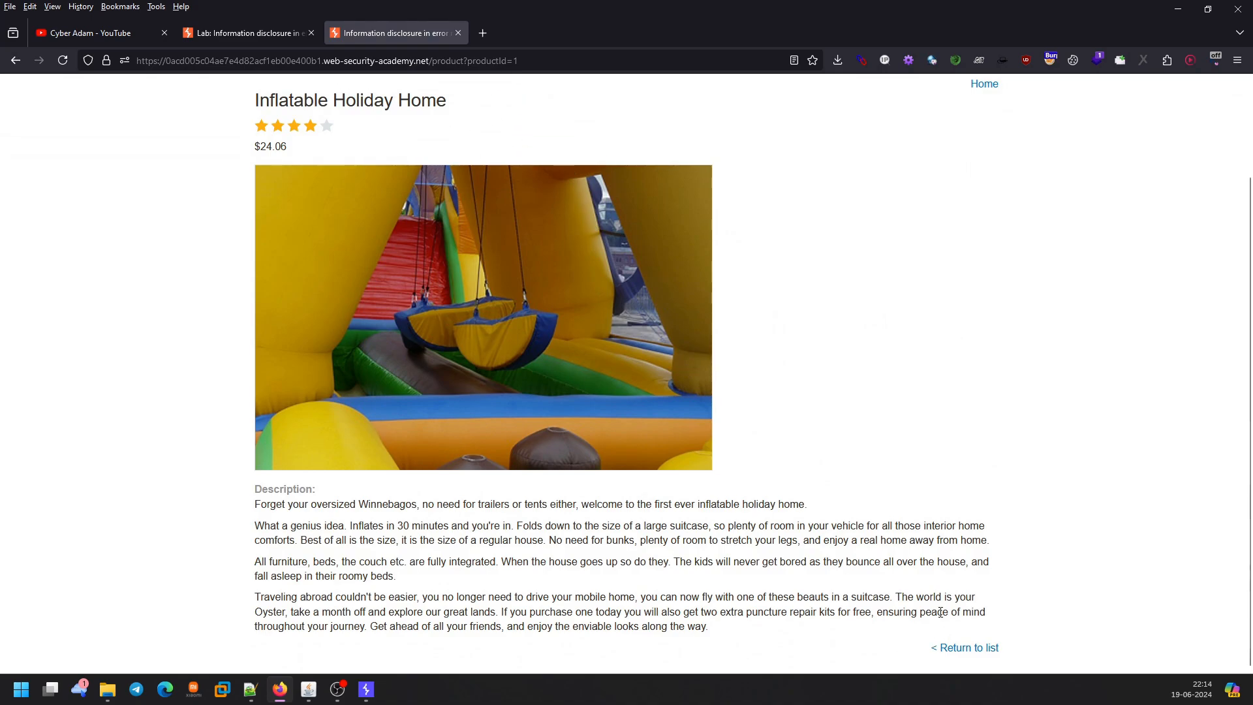
left_click(953, 647)
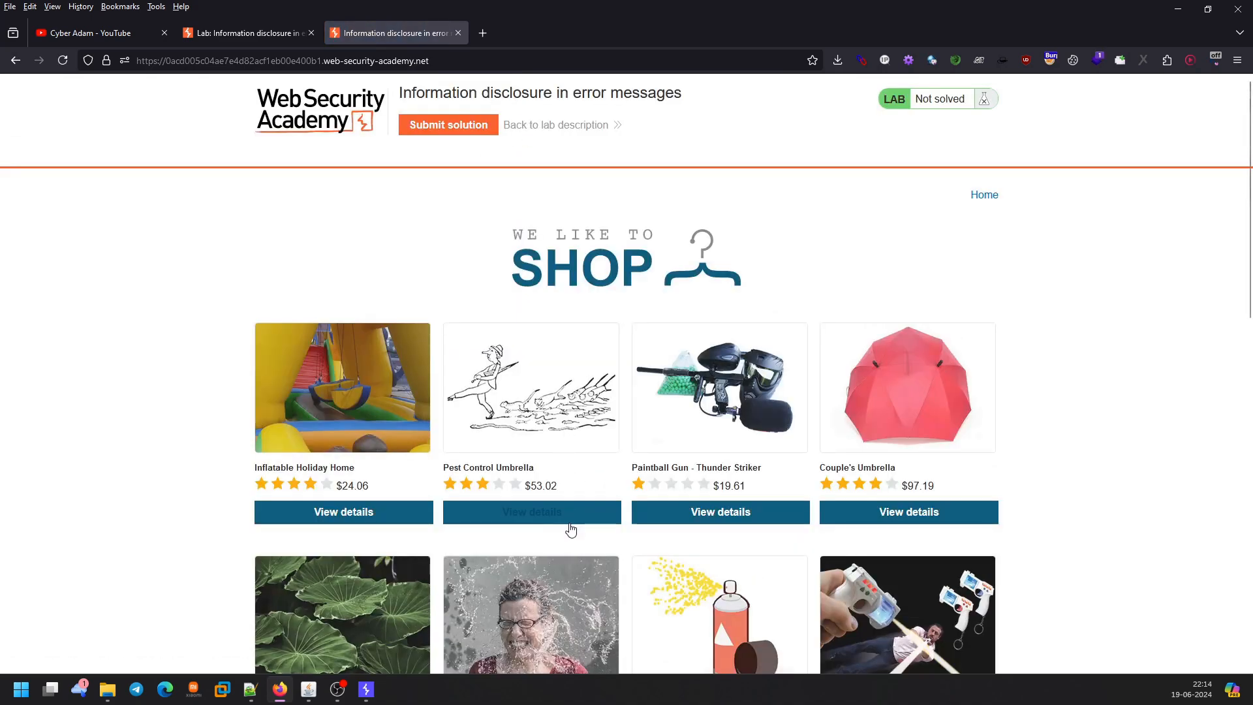
Open the Pest Control Umbrella product page and reload it with productId=2' in the URL.
left_click(570, 522)
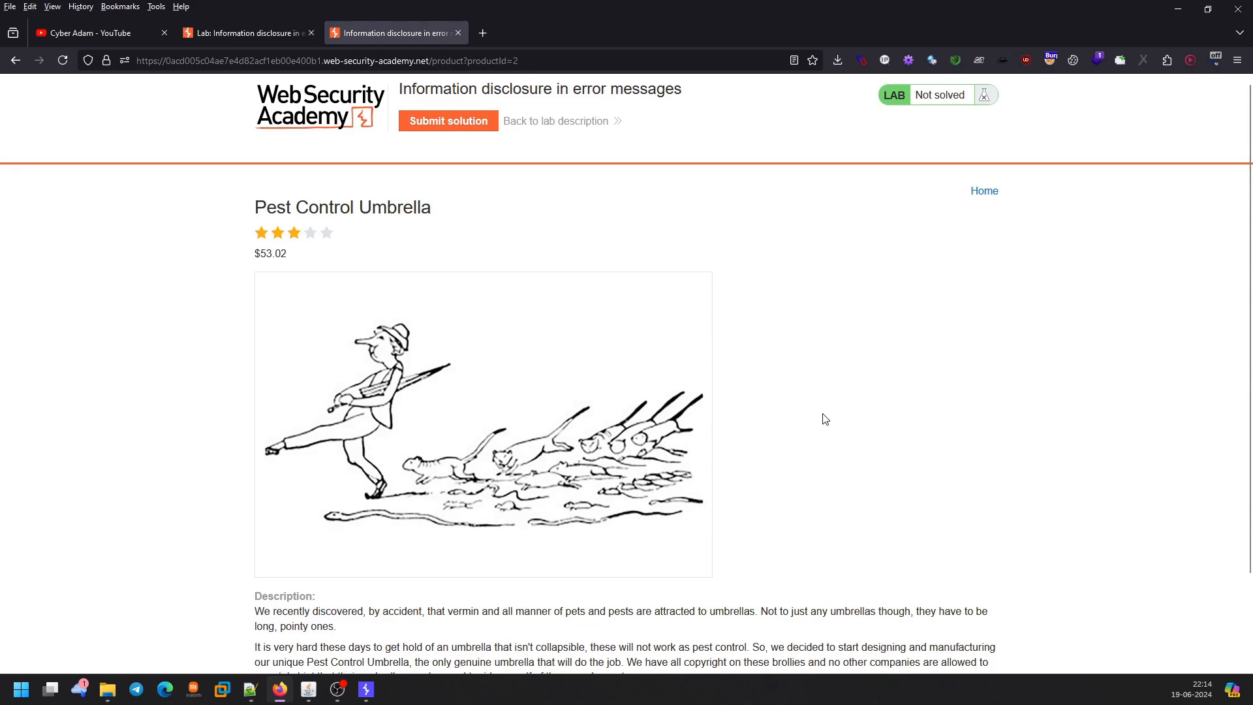
scroll(820, 420, "down", 3)
scroll(1021, 660, "up", 3)
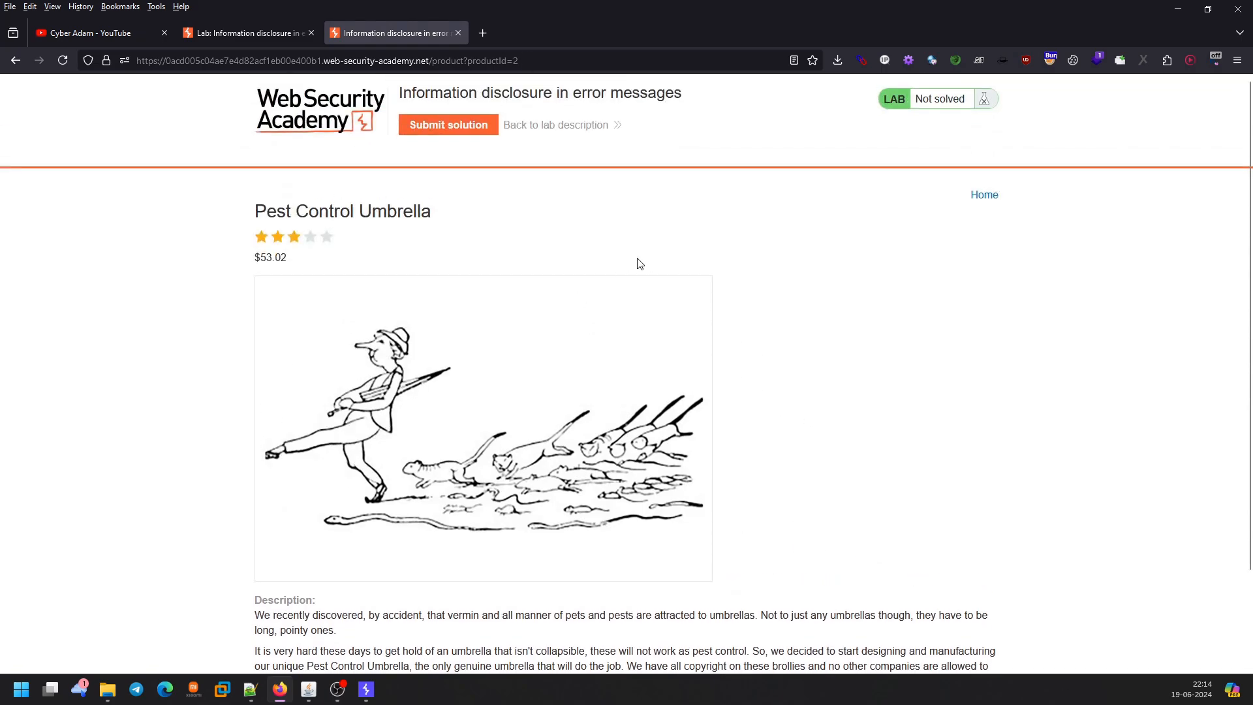
double_click(515, 60)
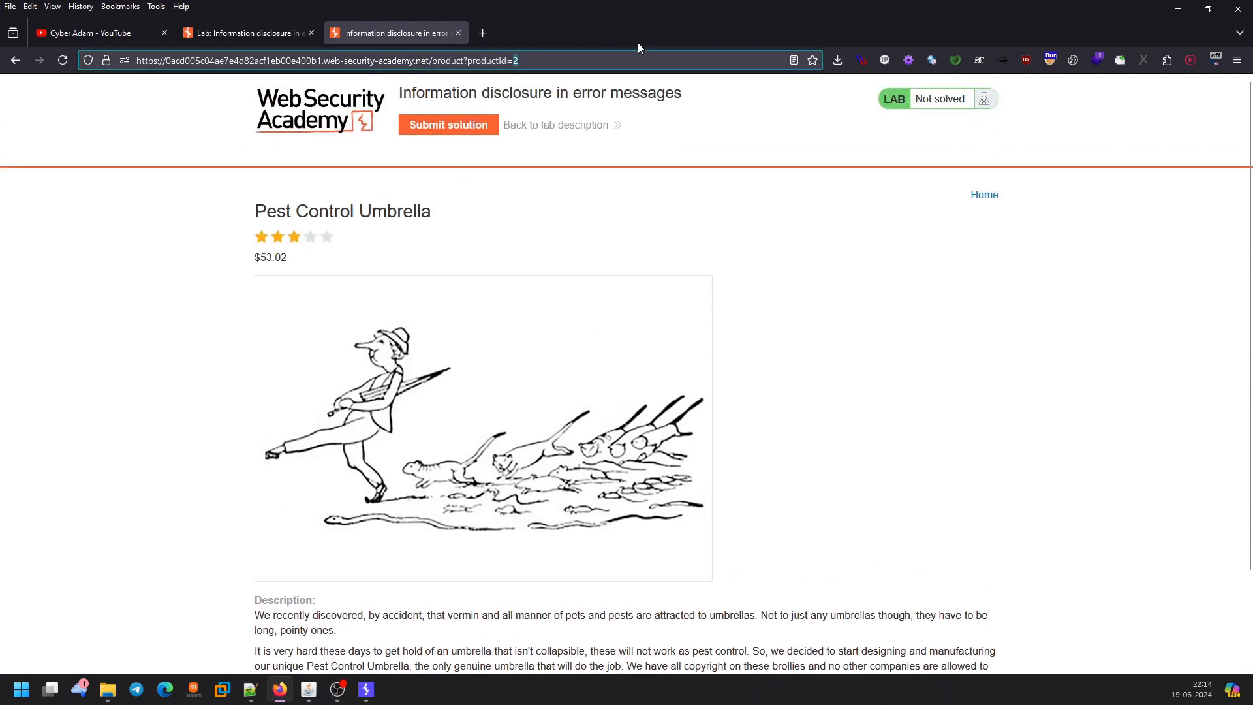
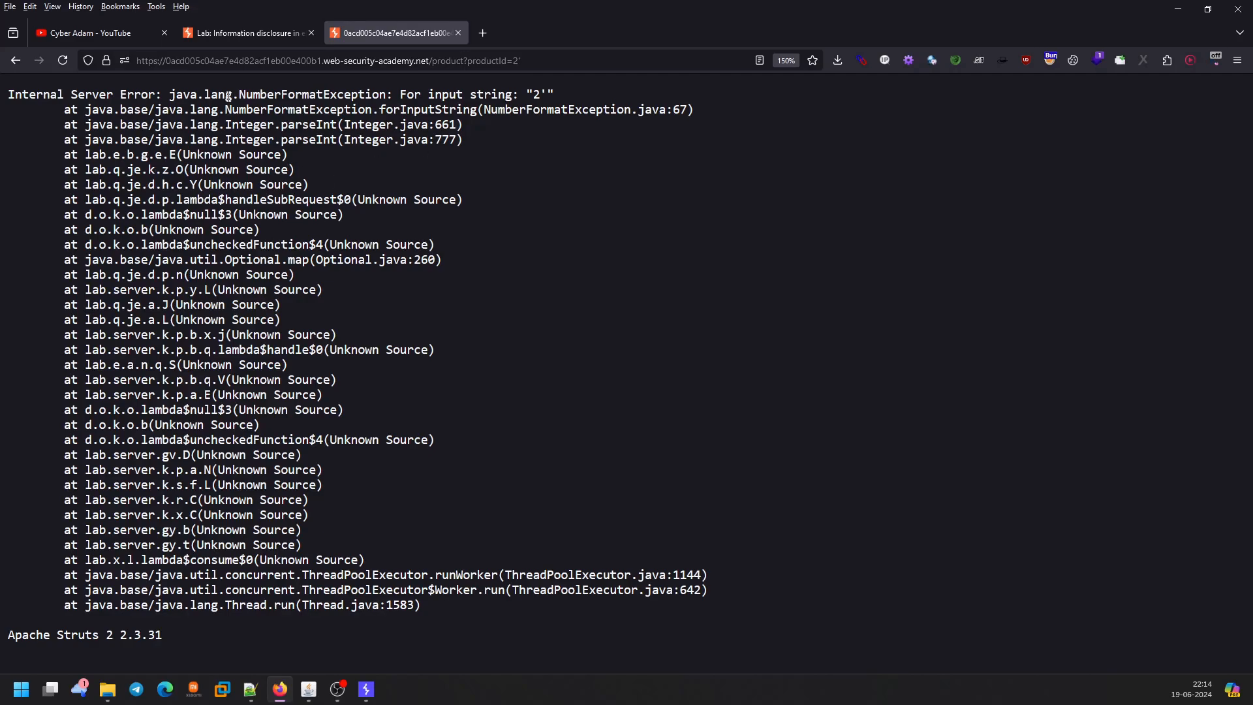
Examine the Internal Server Error page by highlighting its full Java stack trace.
left_click_drag(219, 99, 539, 630)
left_click(539, 630)
left_click_drag(14, 99, 505, 642)
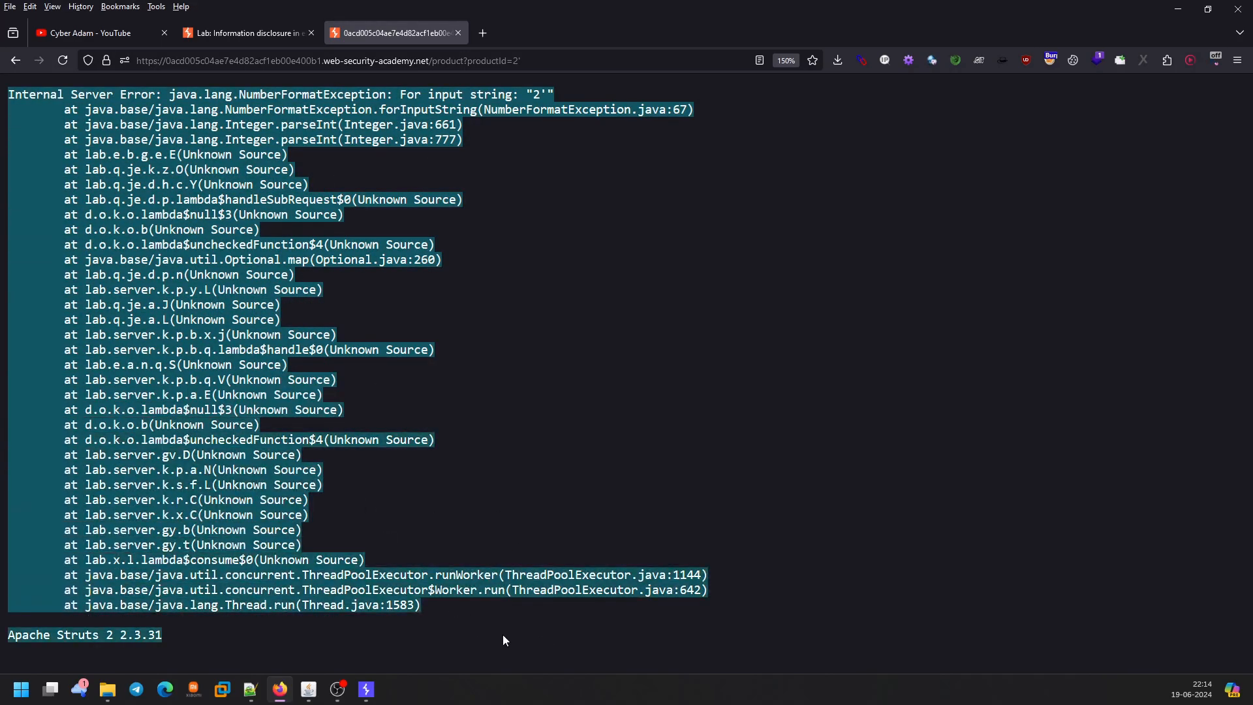
left_click(505, 621)
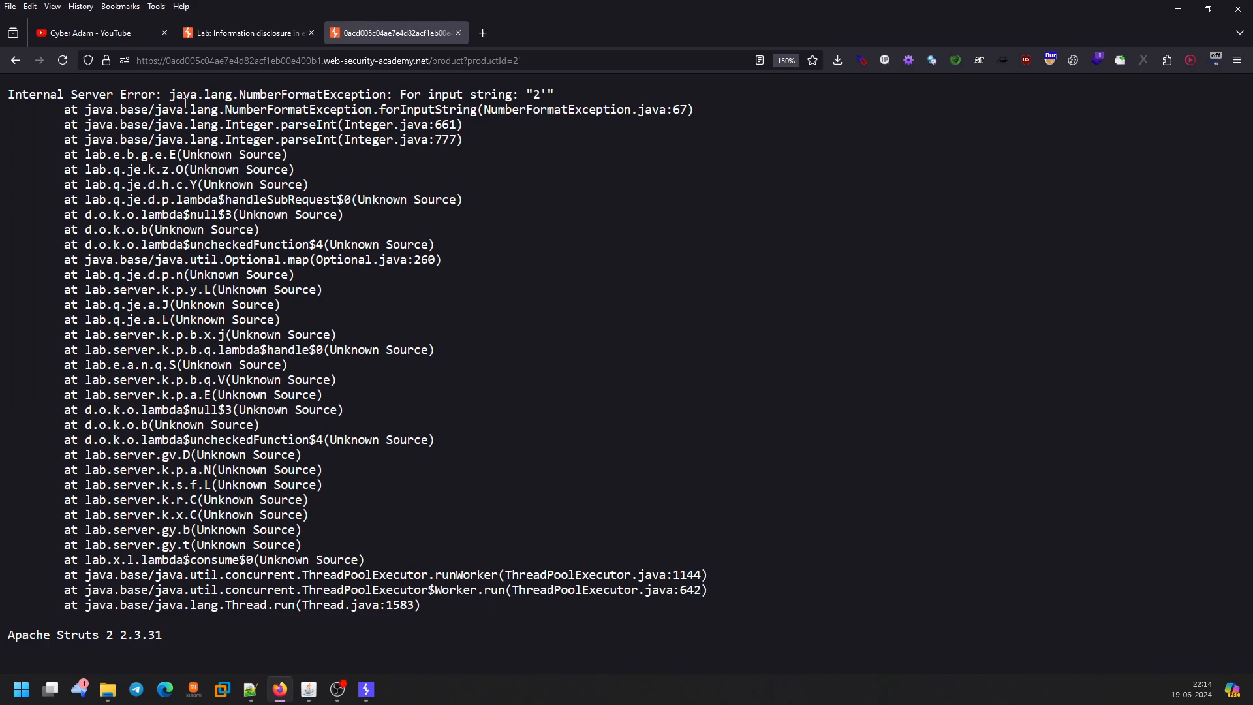
mouse_move(170, 98)
left_mouse_down()
mouse_move(636, 589)
mouse_move(597, 617)
left_mouse_up()
left_click(597, 617)
Copy "Apache Struts 2 2.3.31" from the end of the error page and submit it as the lab's solution from the product page.
left_click_drag(163, 639, 8, 643)
key("ctrl+c")
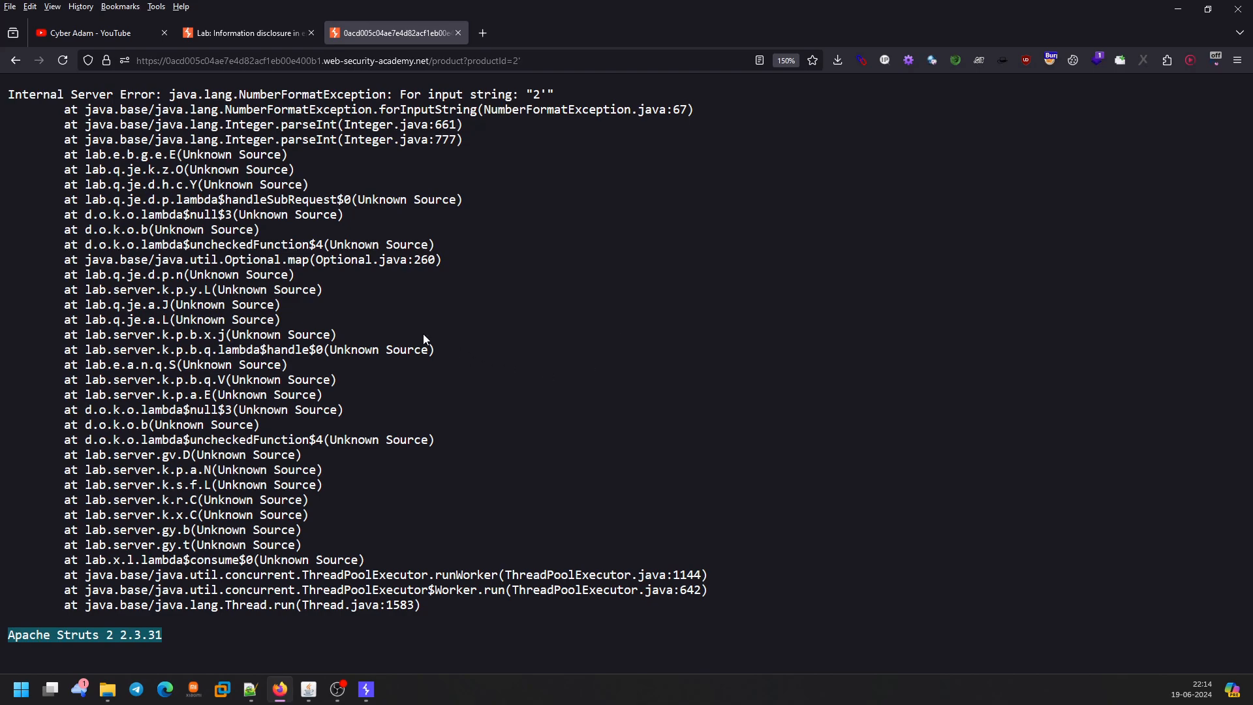
left_click(241, 33)
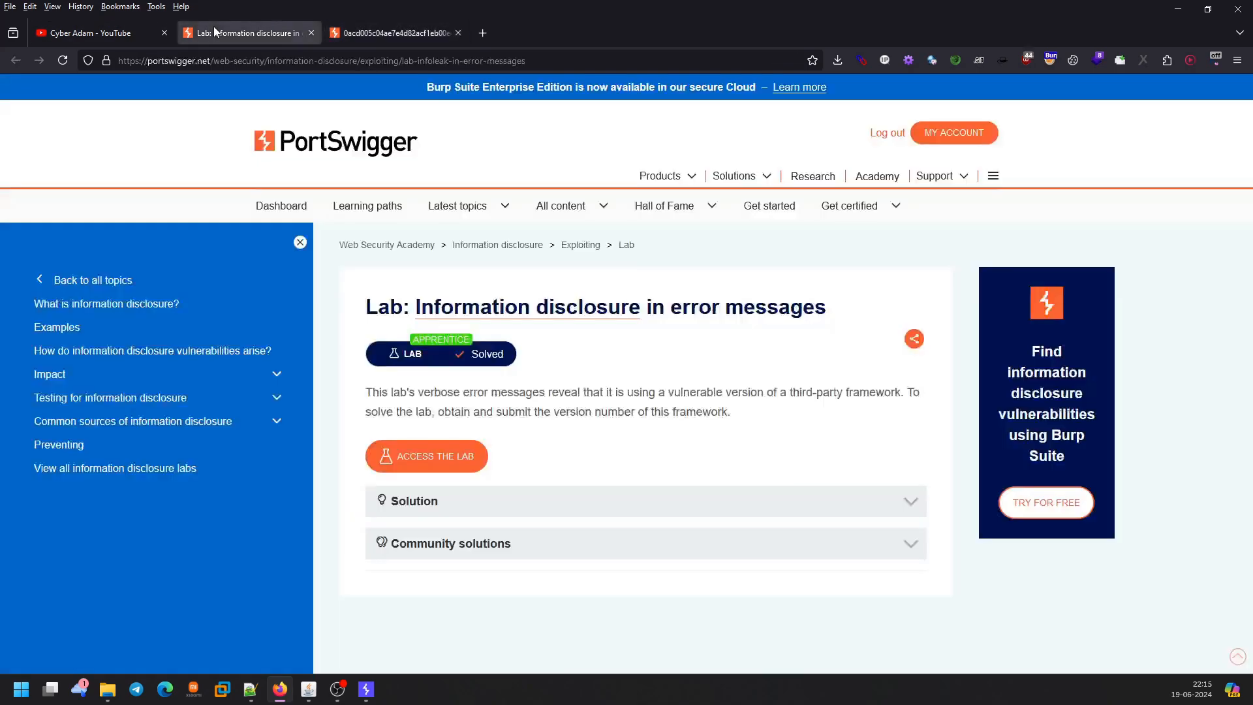
left_click(386, 37)
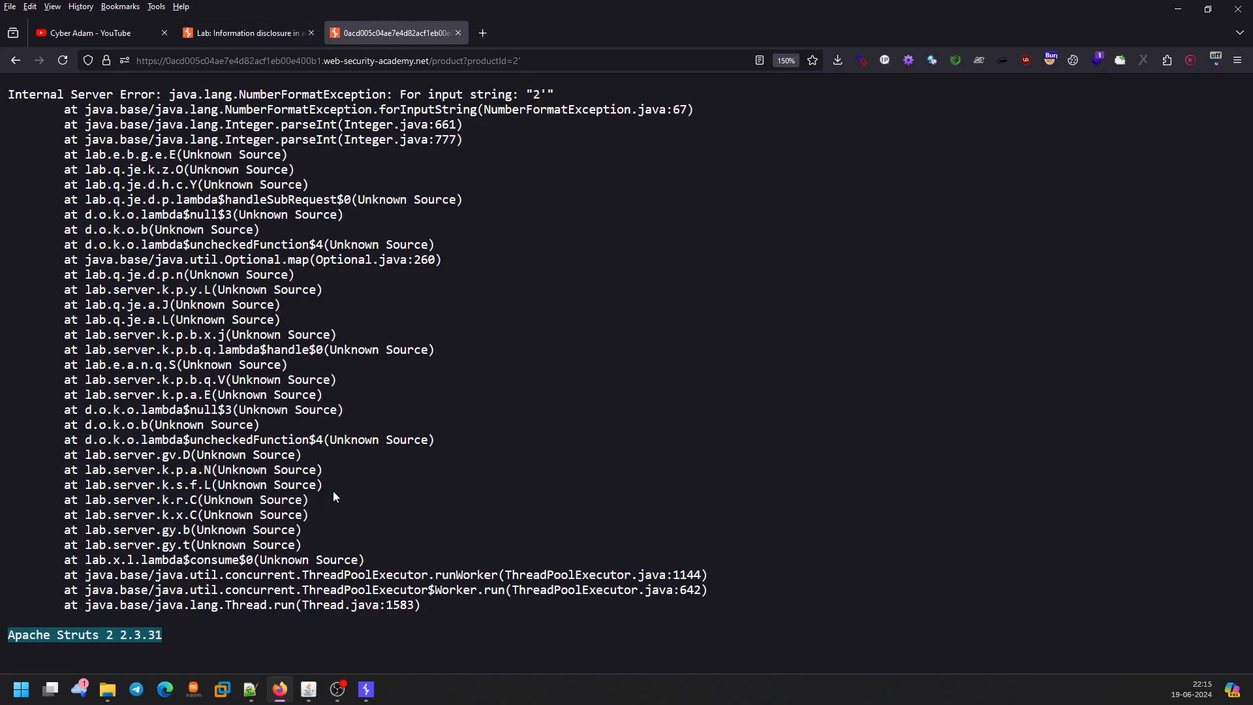
left_click(15, 60)
left_click(365, 162)
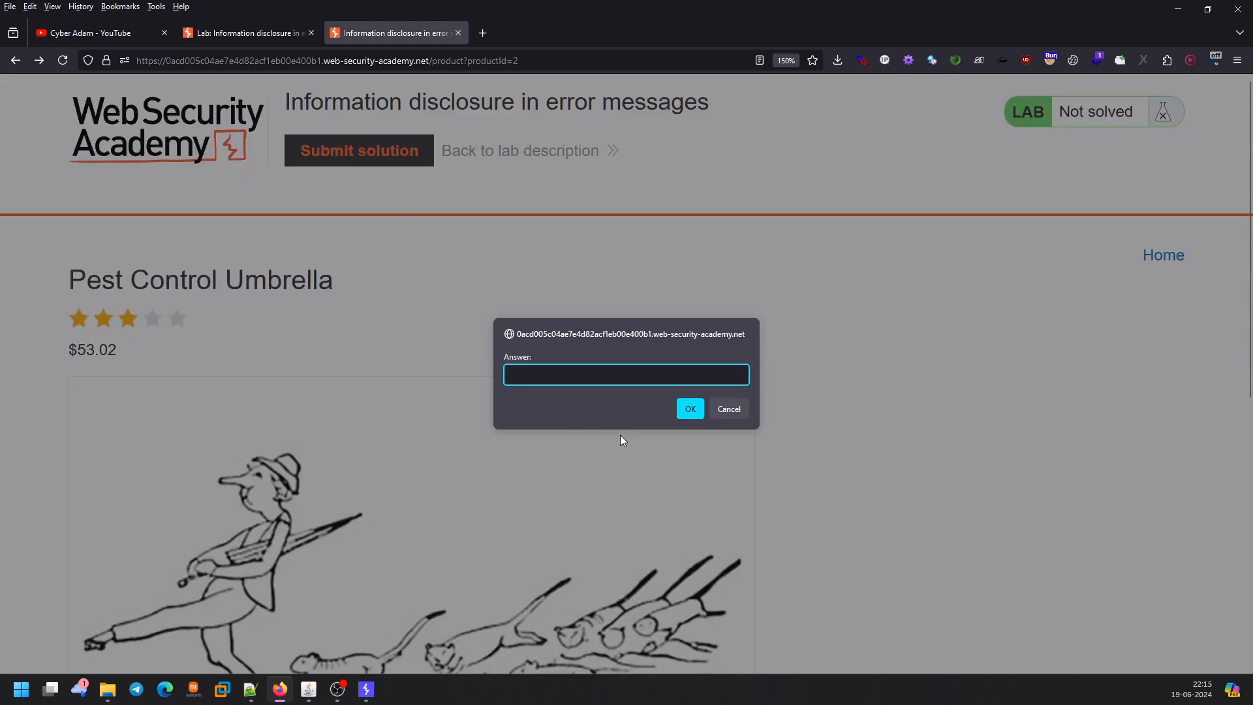
key("ctrl+v")
left_click(688, 410)
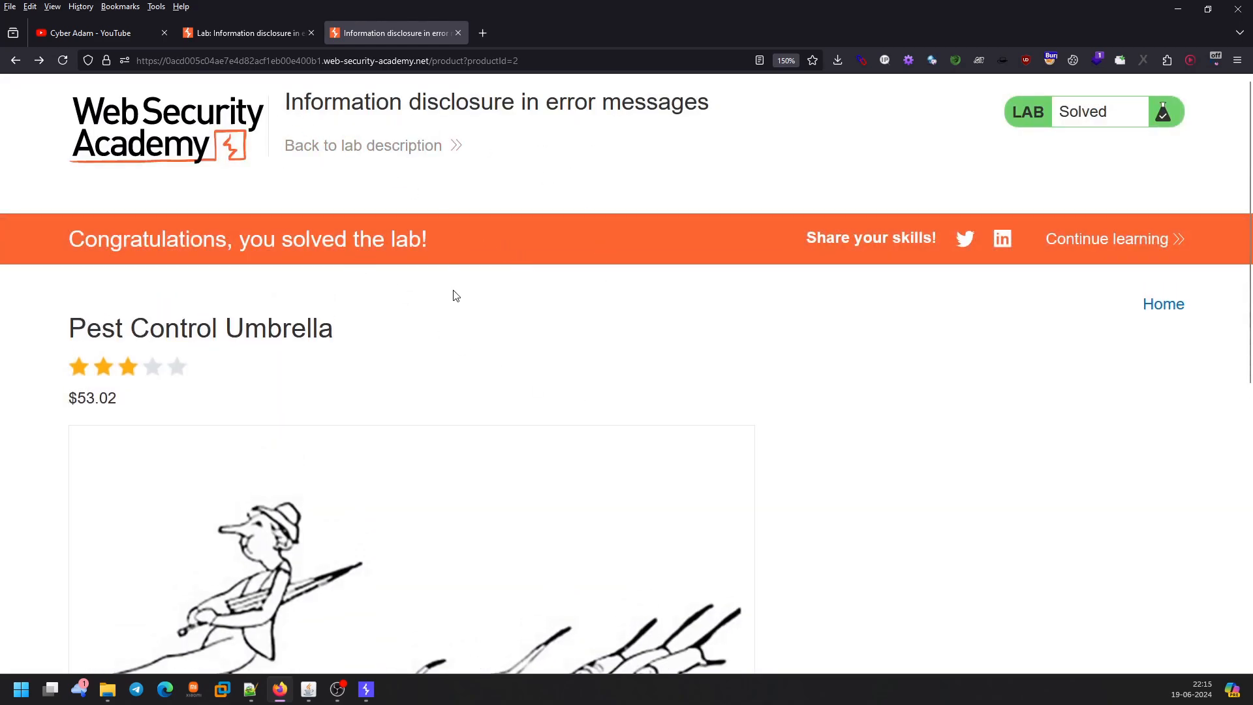
Look over the lab page and switch back to Burp Suite's site map for the lab host.
scroll(512, 361, "down", 3)
scroll(503, 355, "up", 3)
left_click(366, 689)
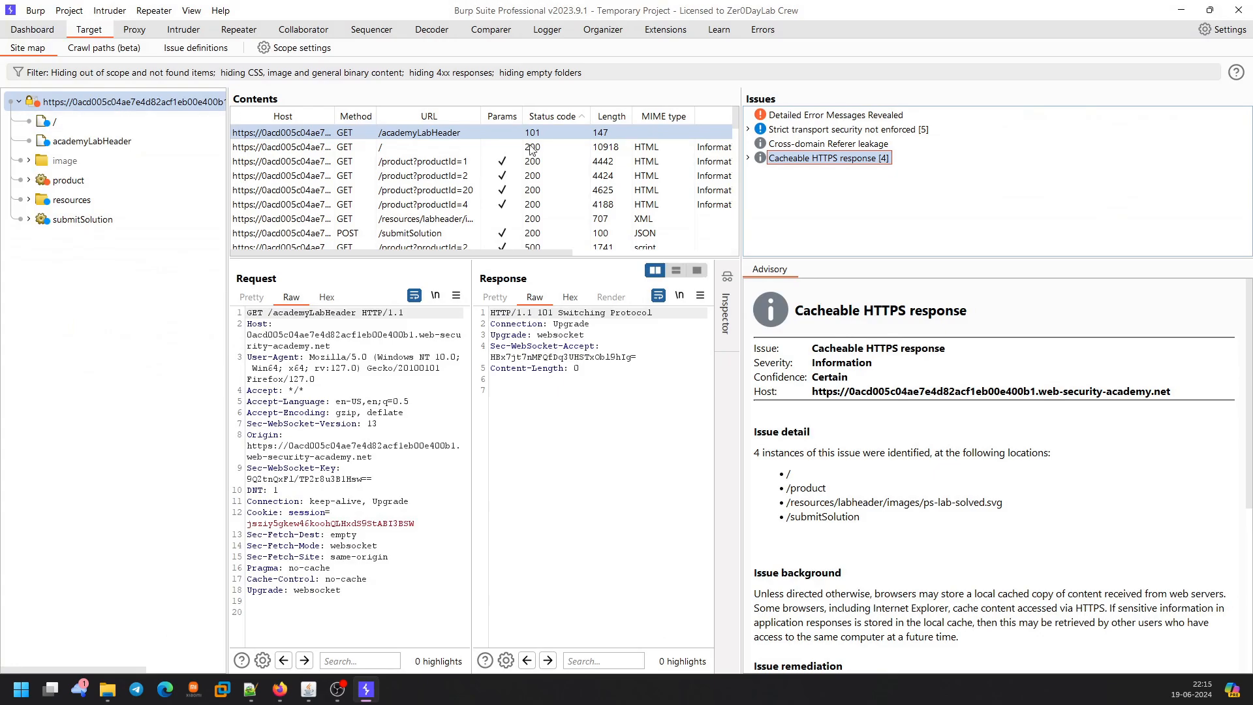
Open the Detailed Error Messages Revealed issue and highlight its Burp extension note and the list of matched expressions in the advisory.
left_click(808, 118)
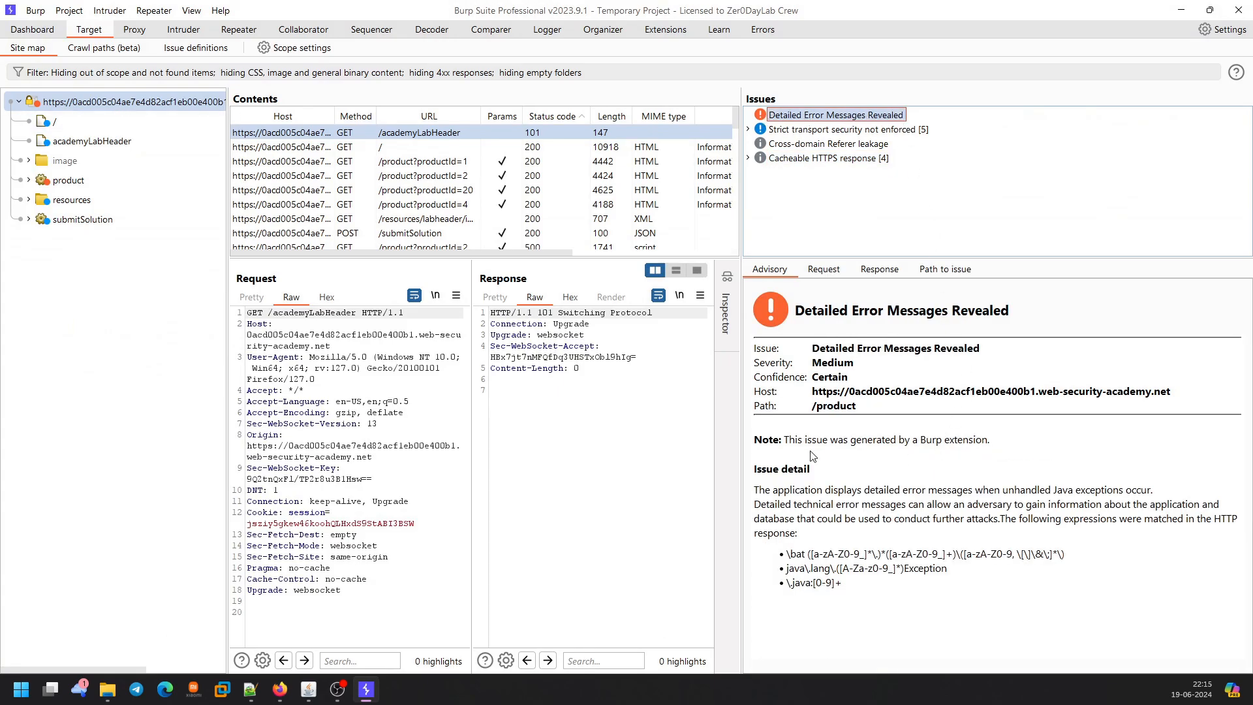
left_click_drag(782, 447, 1019, 448)
left_click(1019, 448)
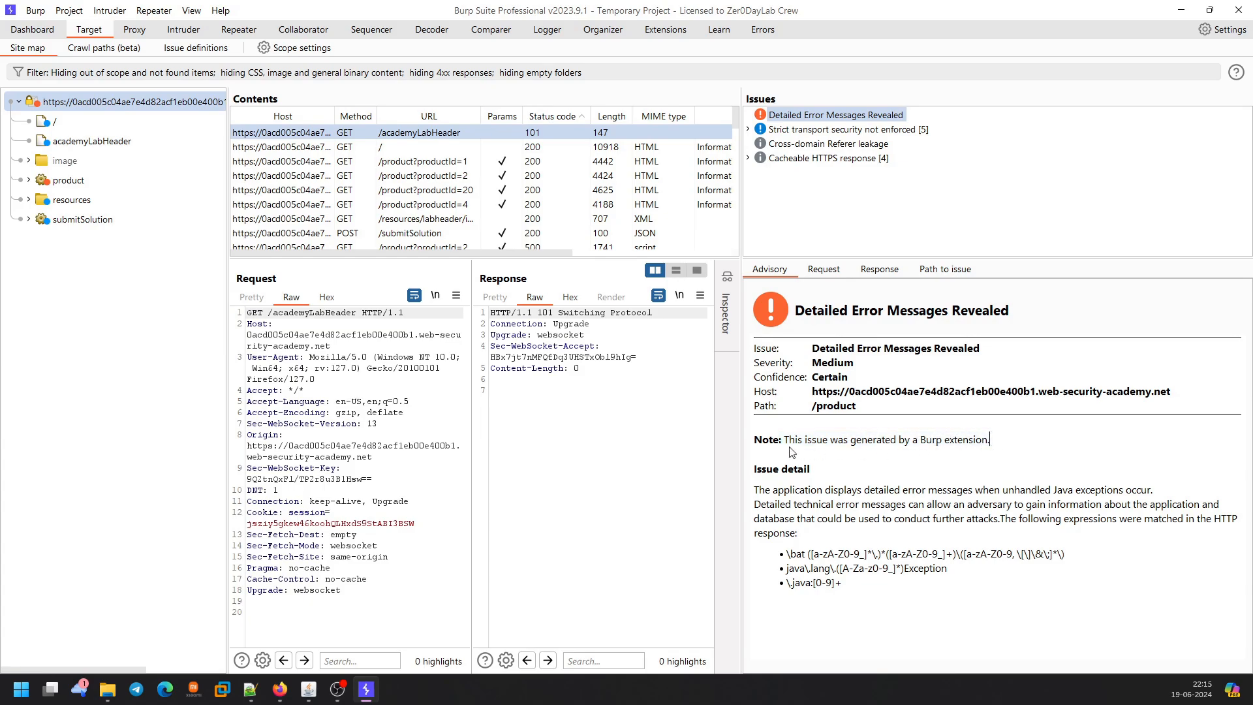
left_click(751, 444, "shift")
left_click(911, 490)
left_click_drag(993, 451, 760, 448)
left_click_drag(867, 603, 788, 554)
left_click_drag(855, 585, 778, 555)
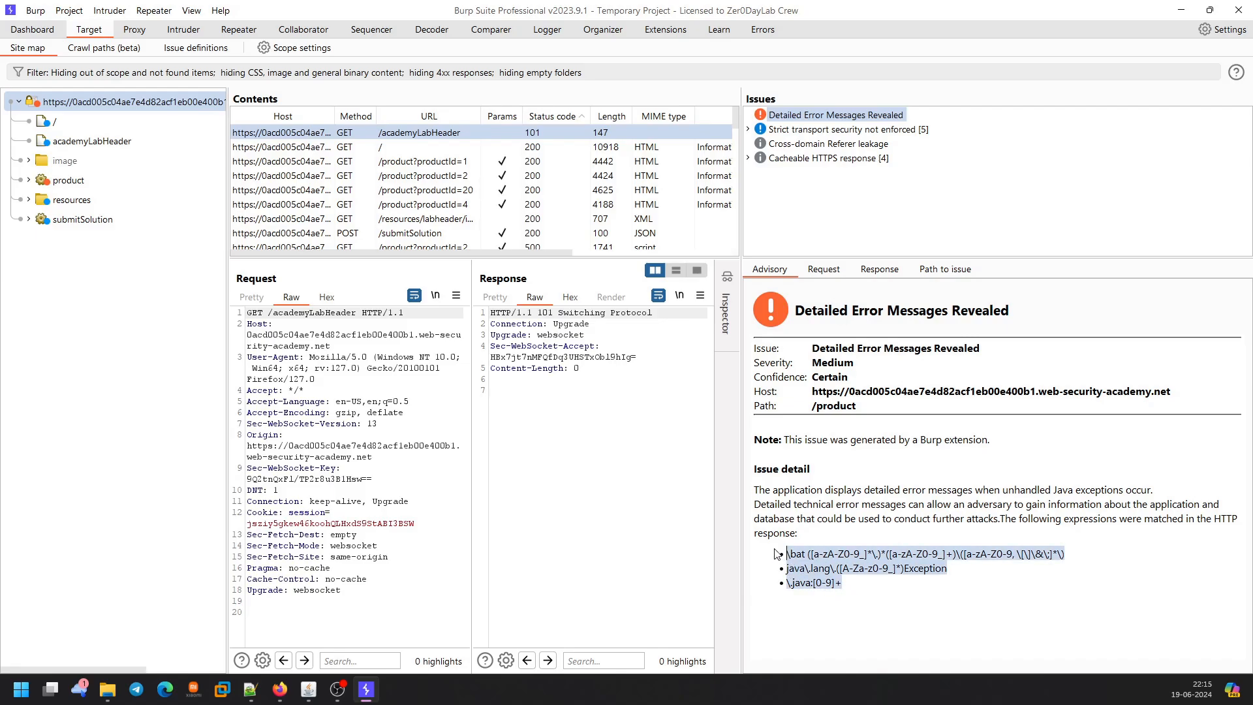
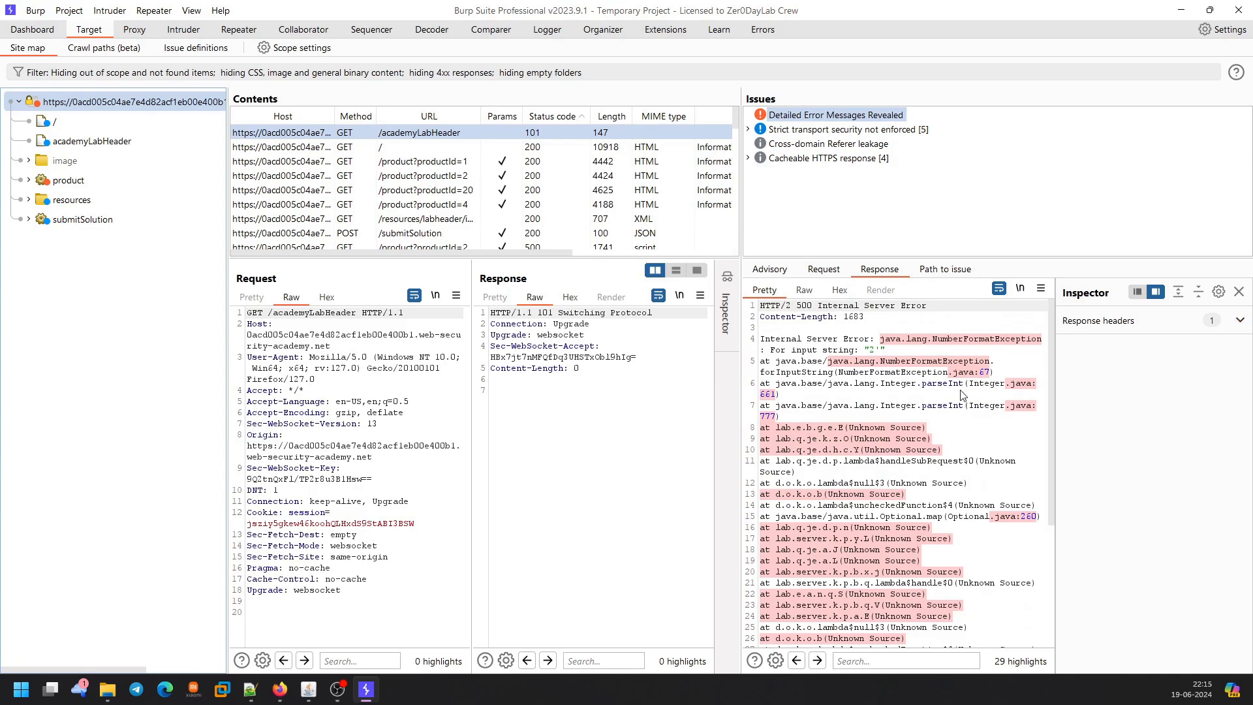
Examine the marked matches throughout the issue's response stack trace and return to the issue's advisory.
scroll(966, 389, "down", 3)
scroll(966, 389, "up", 3)
scroll(966, 390, "down", 3)
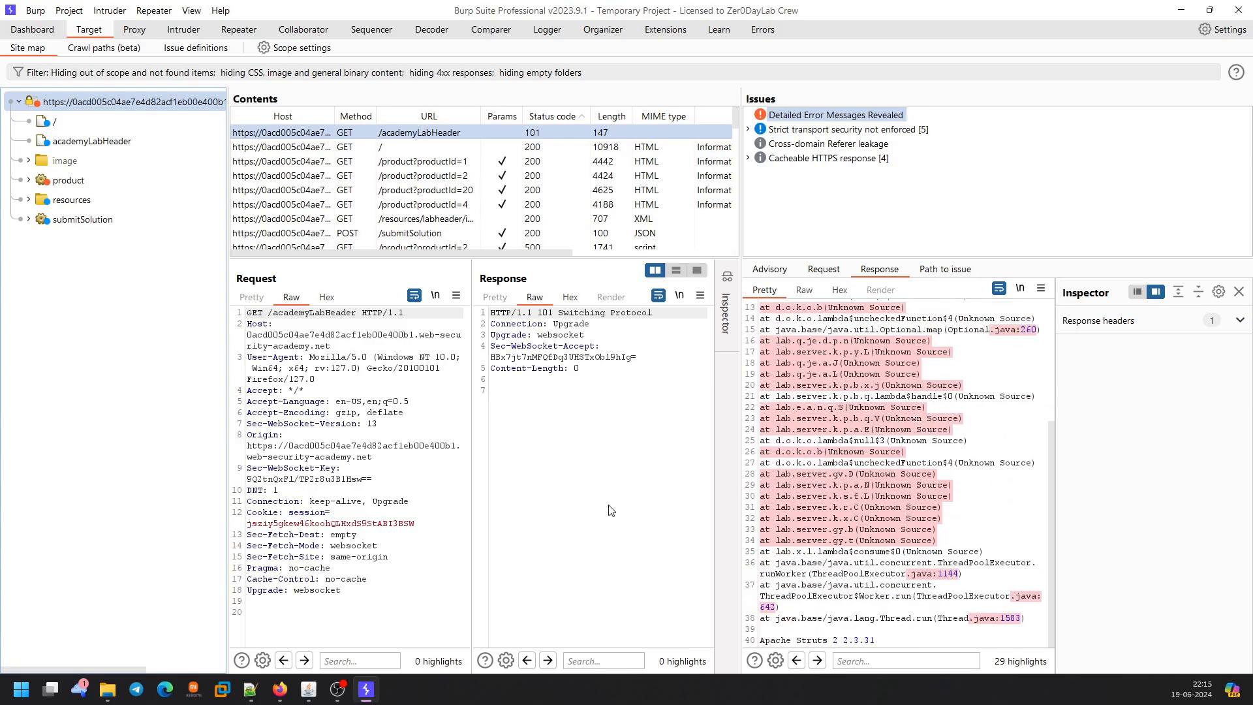
mouse_move(289, 697)
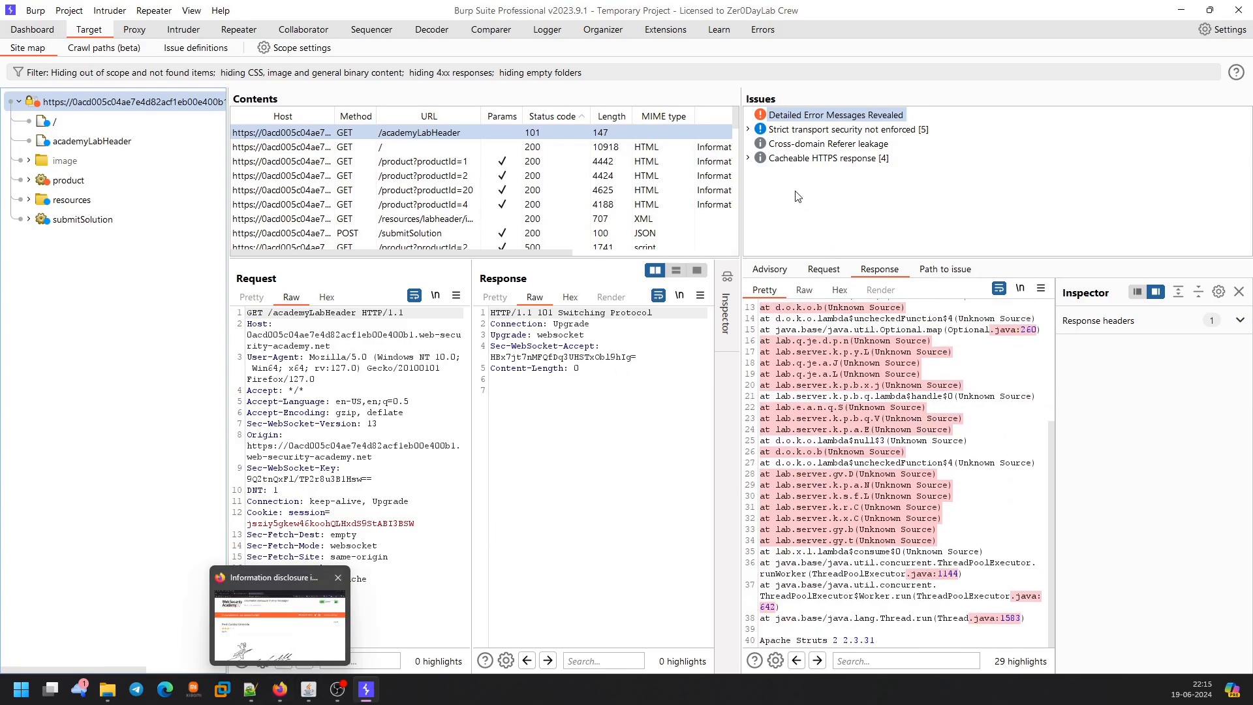
left_click(774, 270)
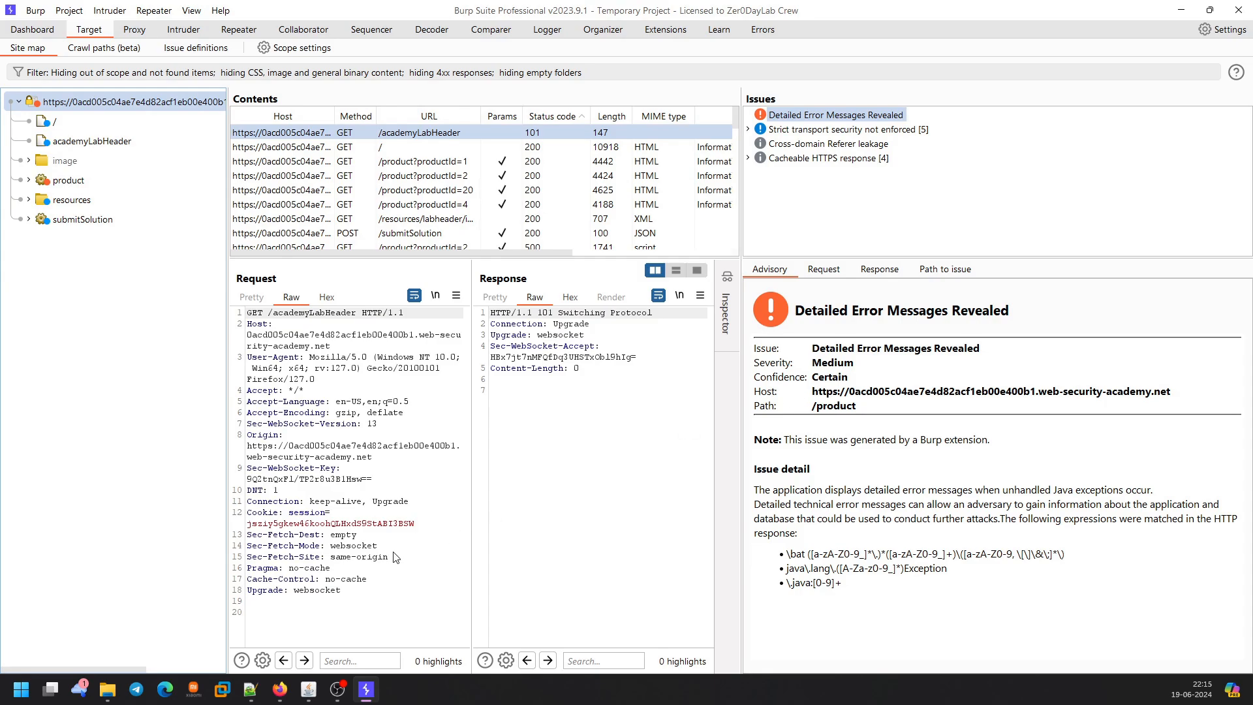
View the request and response recorded for the Detailed Error Messages Revealed issue, ending on its advisory.
mouse_move(279, 689)
left_click(844, 272)
left_click(884, 269)
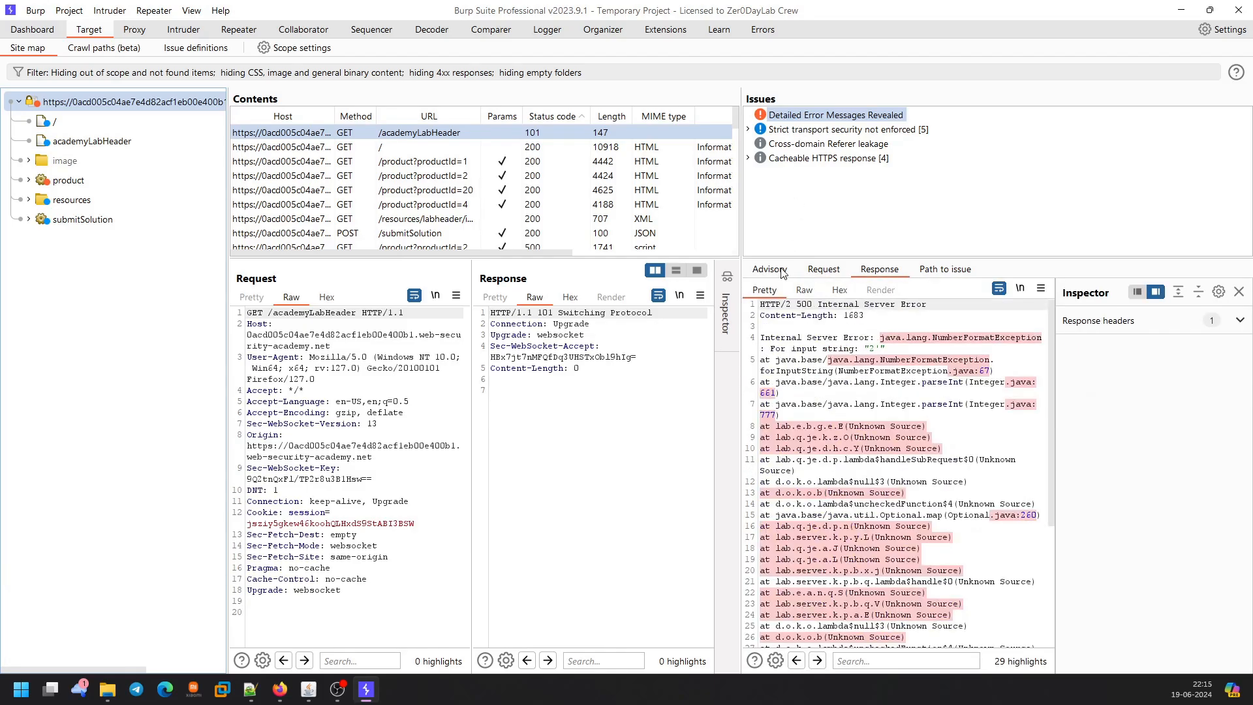
left_click(780, 269)
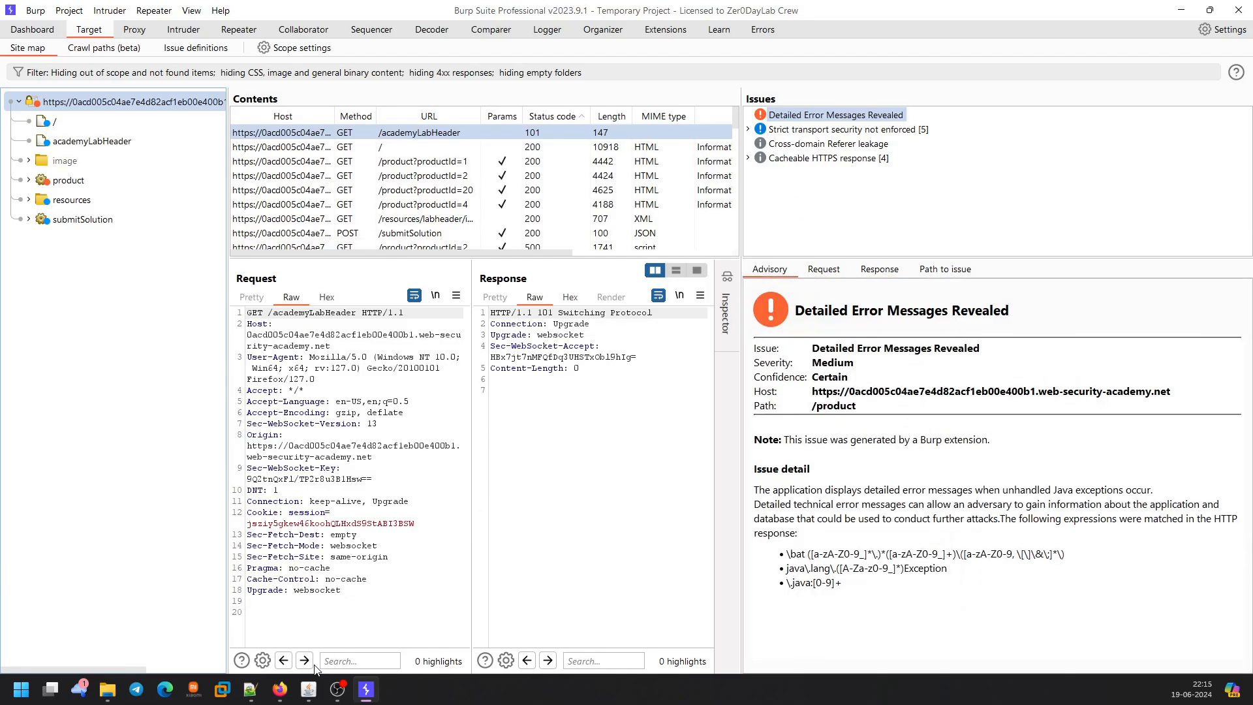
Switch to Firefox, look over the lab's Pest Control Umbrella product page, and return to Burp Suite.
left_click(279, 689)
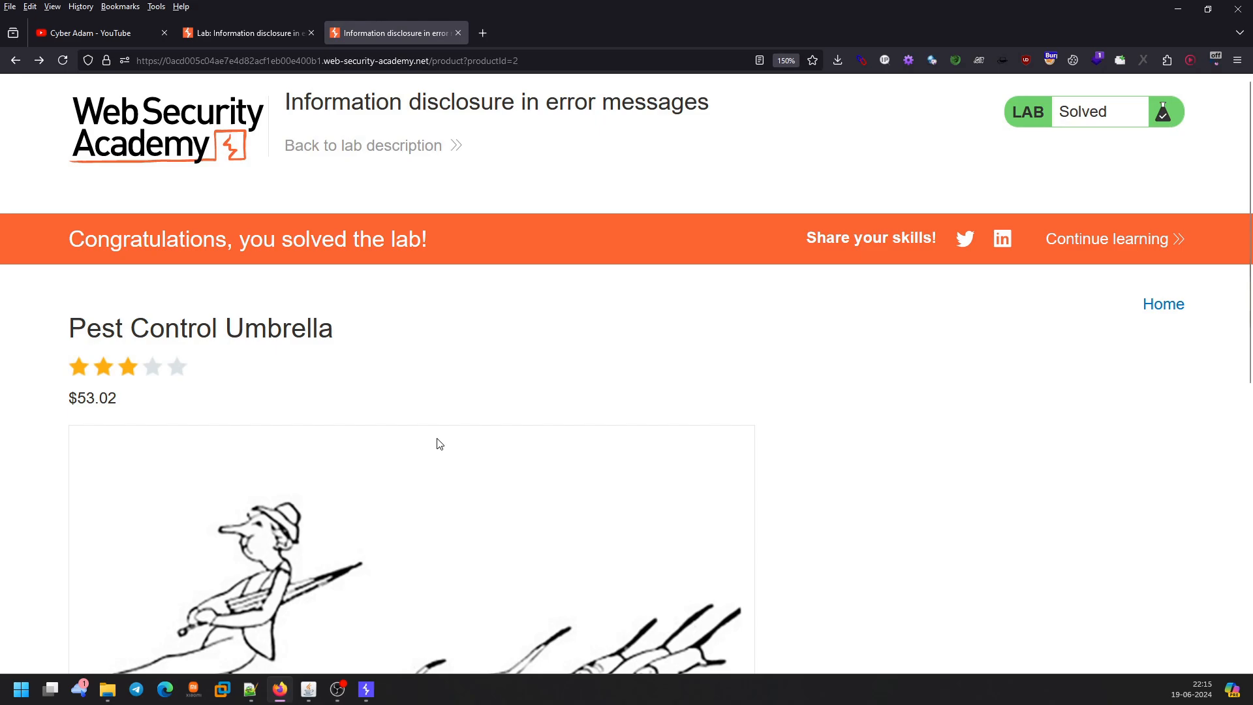
scroll(440, 444, "down", 5)
scroll(440, 496, "up", 5)
scroll(356, 595, "down", 5)
scroll(356, 595, "up", 5)
key("alt+Tab")
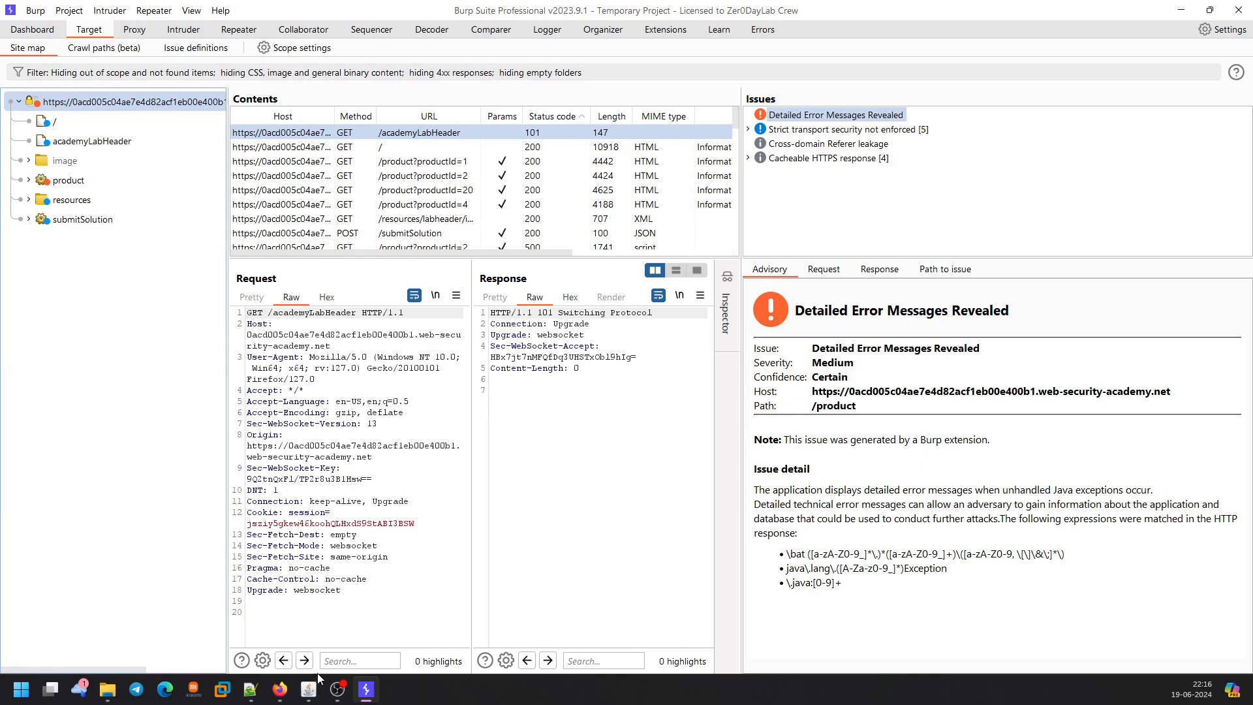
Switch to Firefox and bring up the already open YouTube channel page.
left_click(279, 689)
left_click(131, 41)
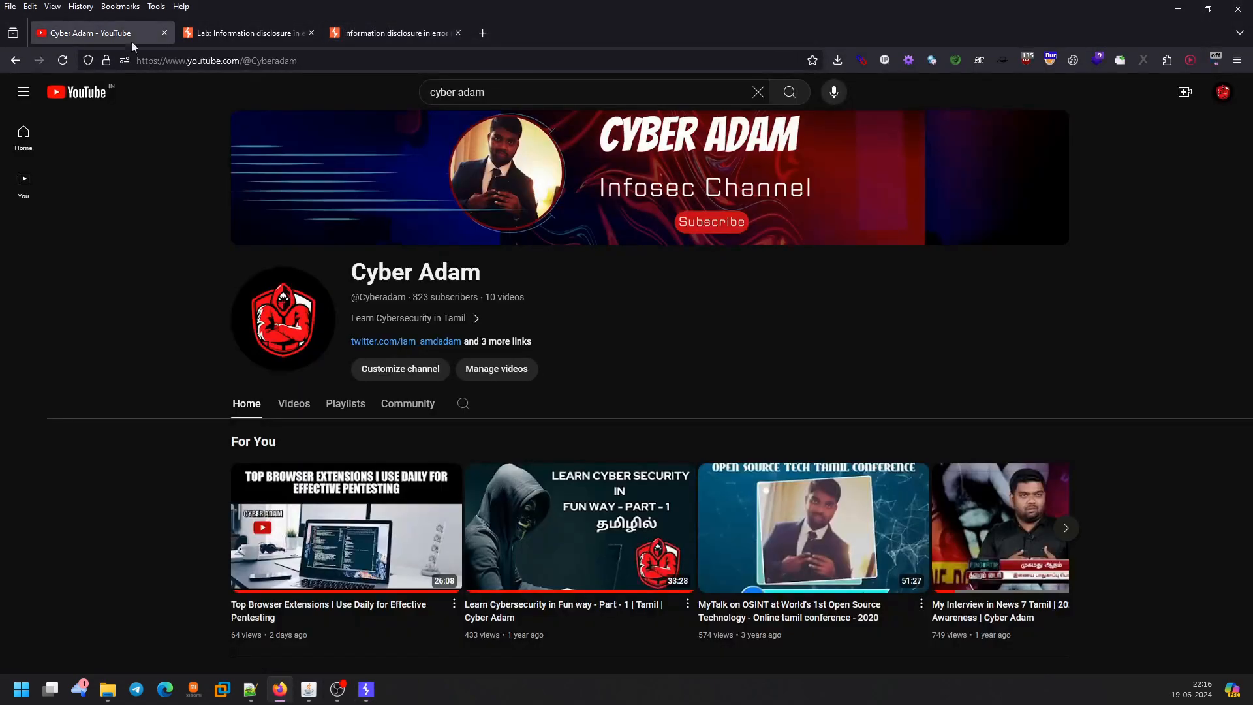